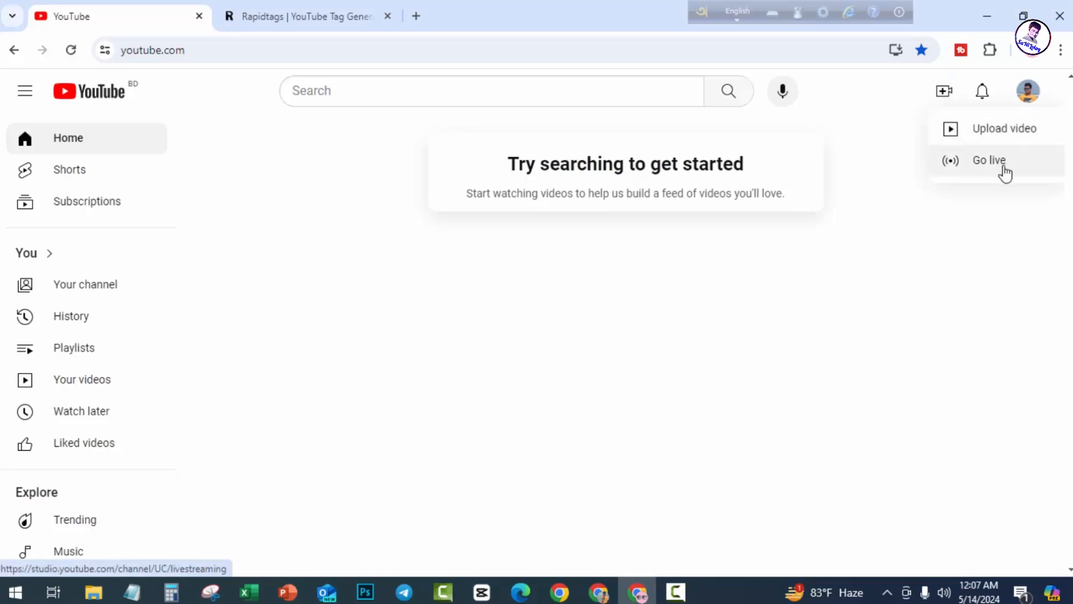
- Start a new video upload, dismiss the TubeBuddy upgrade offer and choose the How to Turn on Two-Step Verification video file
left_click(993, 134)
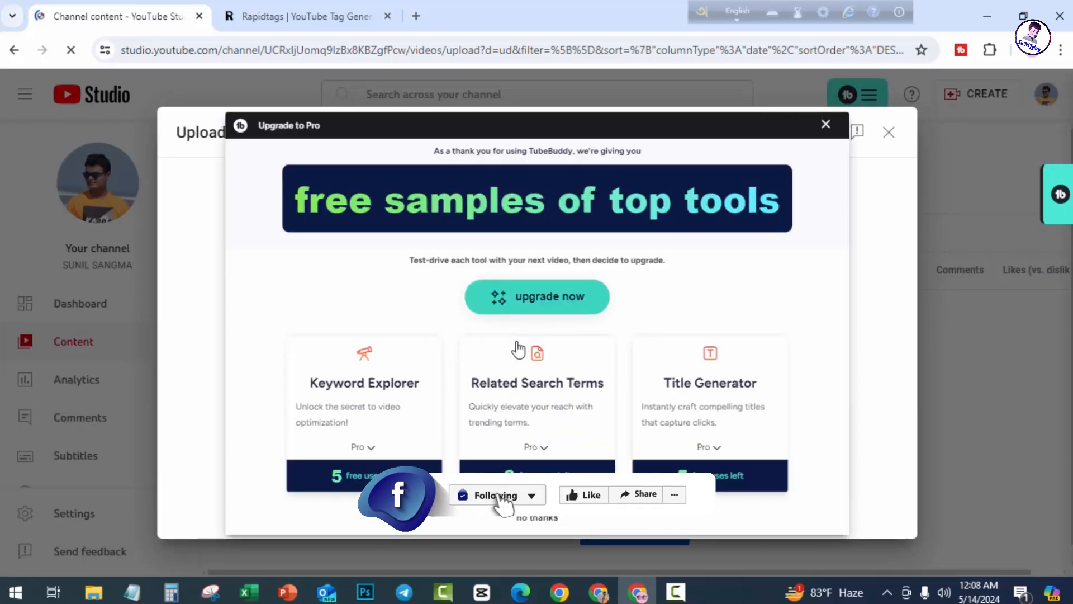
left_click(826, 125)
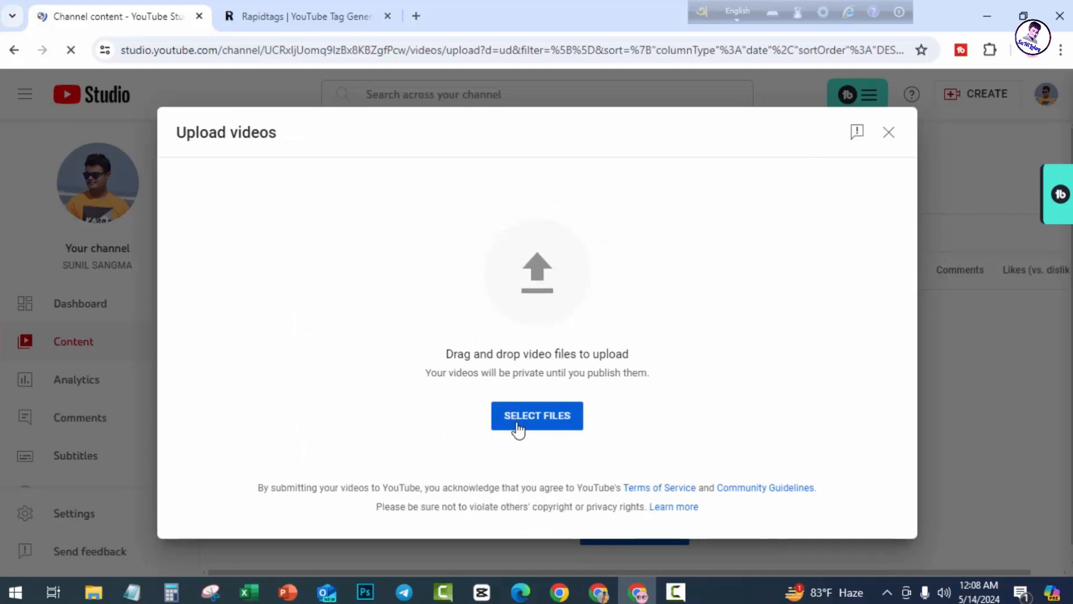
left_click(558, 422)
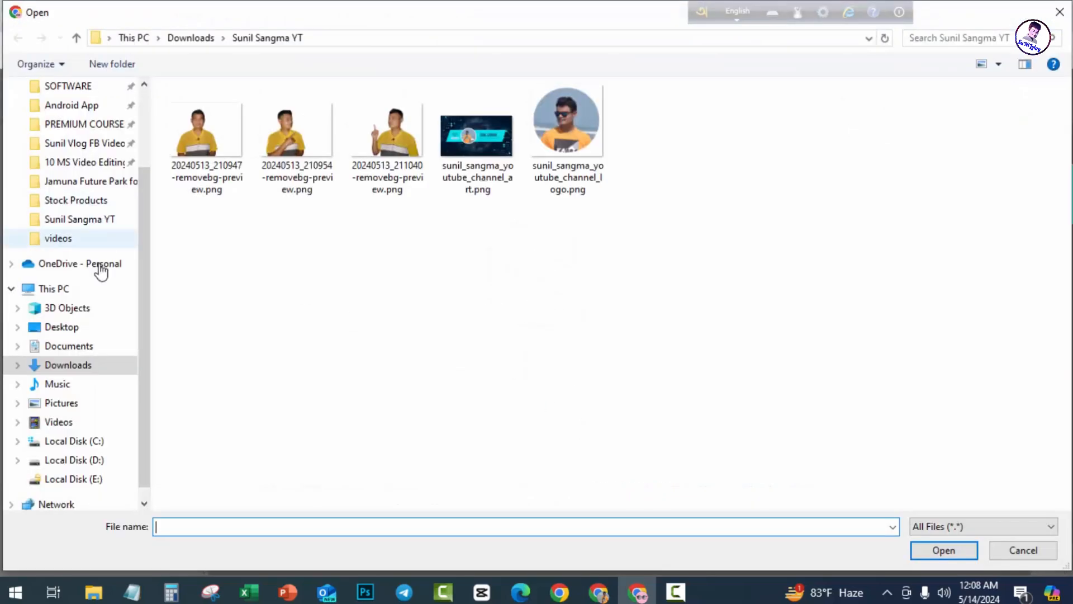
scroll(84, 234, "up", 3)
left_click(64, 145)
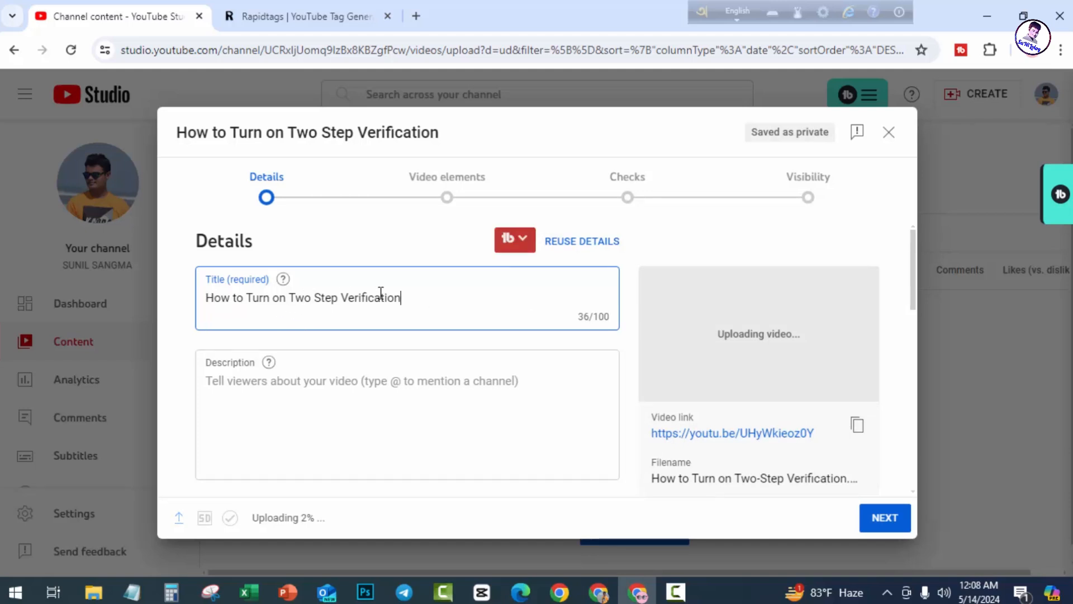
- Copy the entire prepared description text from the Notepad file and paste it into the video's description in YouTube Studio
left_click(424, 382)
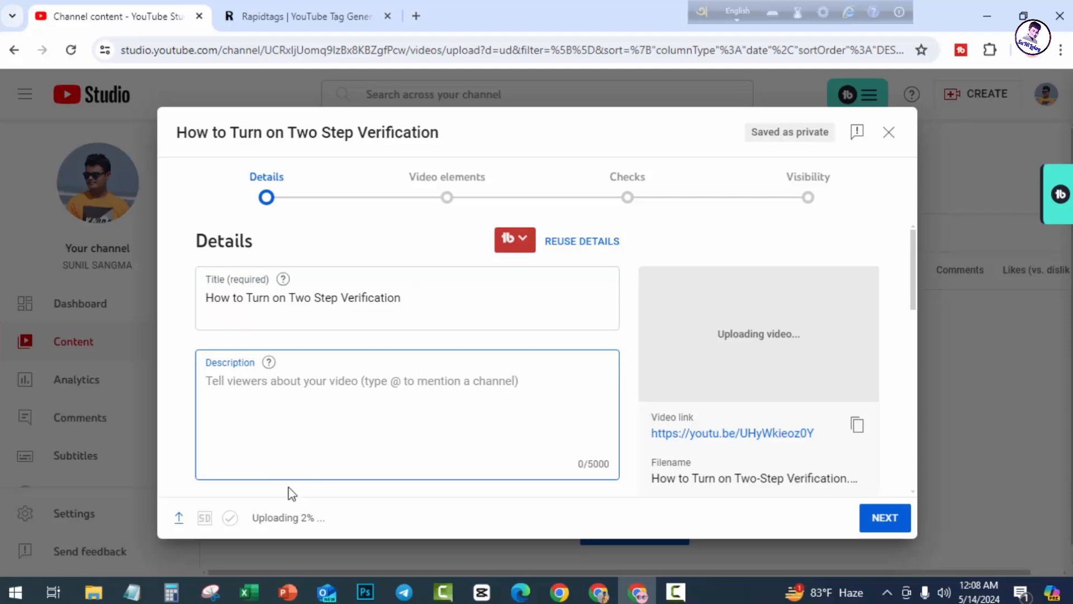
left_click(128, 589)
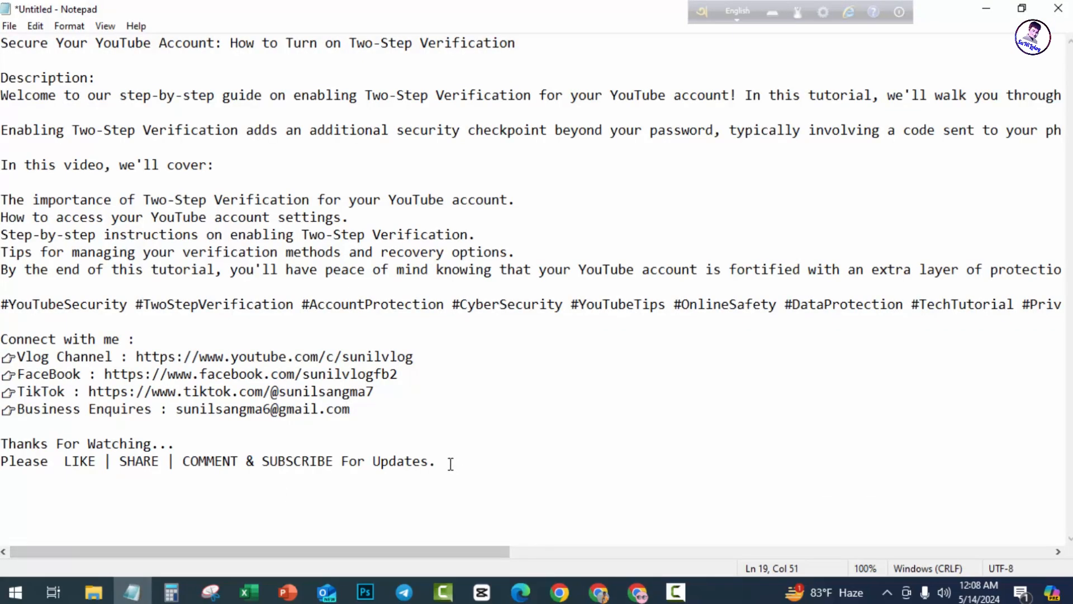
left_click_drag(448, 464, 2, 43)
key("ctrl+c")
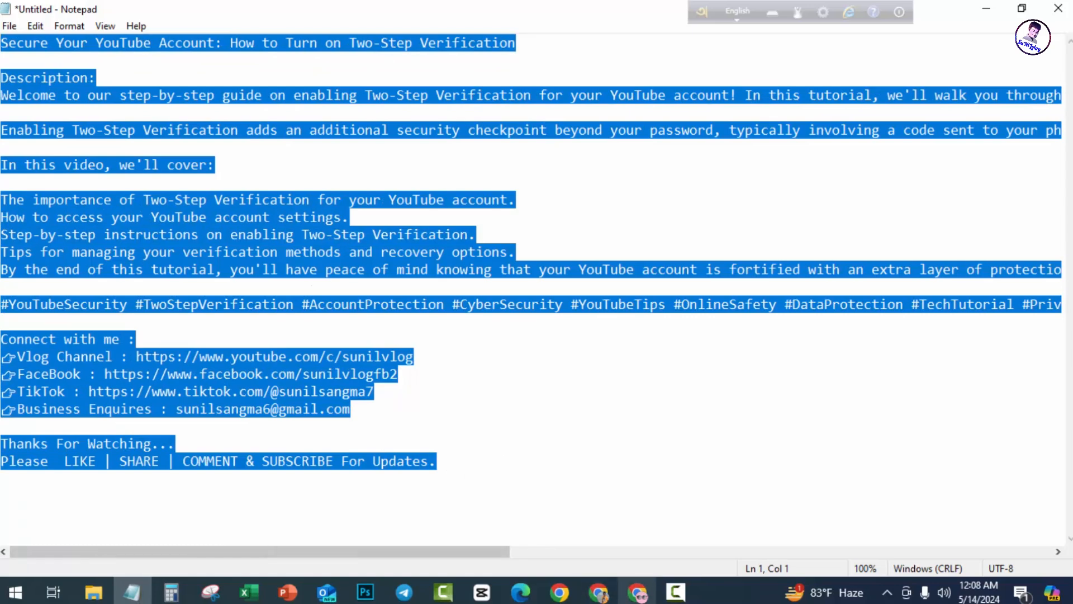
left_click(637, 594)
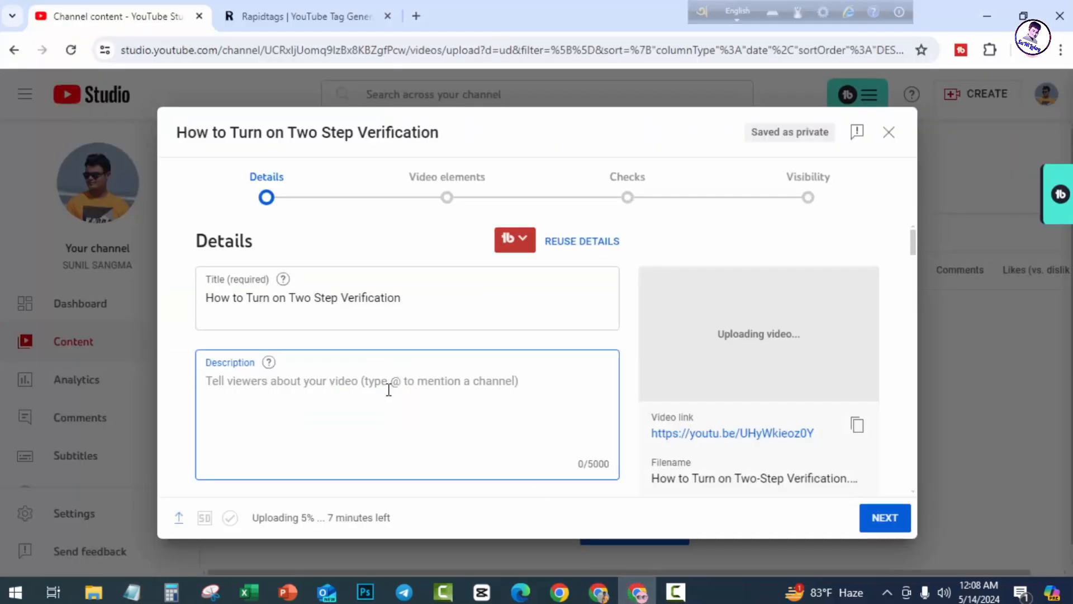
key("ctrl+v")
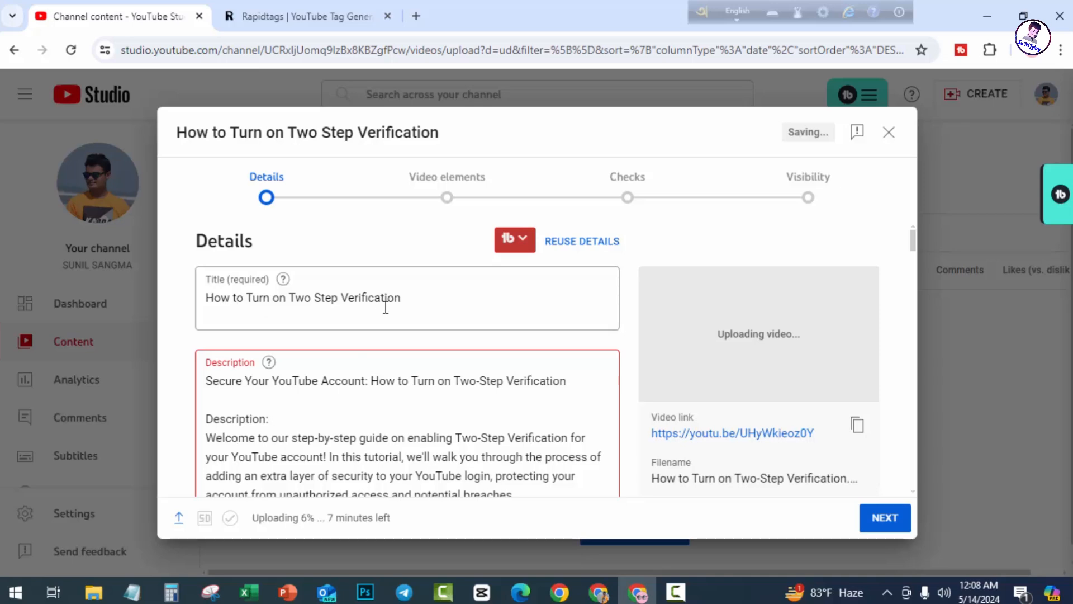
- Correct "FaceBook" to "Facebook" in the contact links near the end of the description
scroll(258, 334, "down", 3)
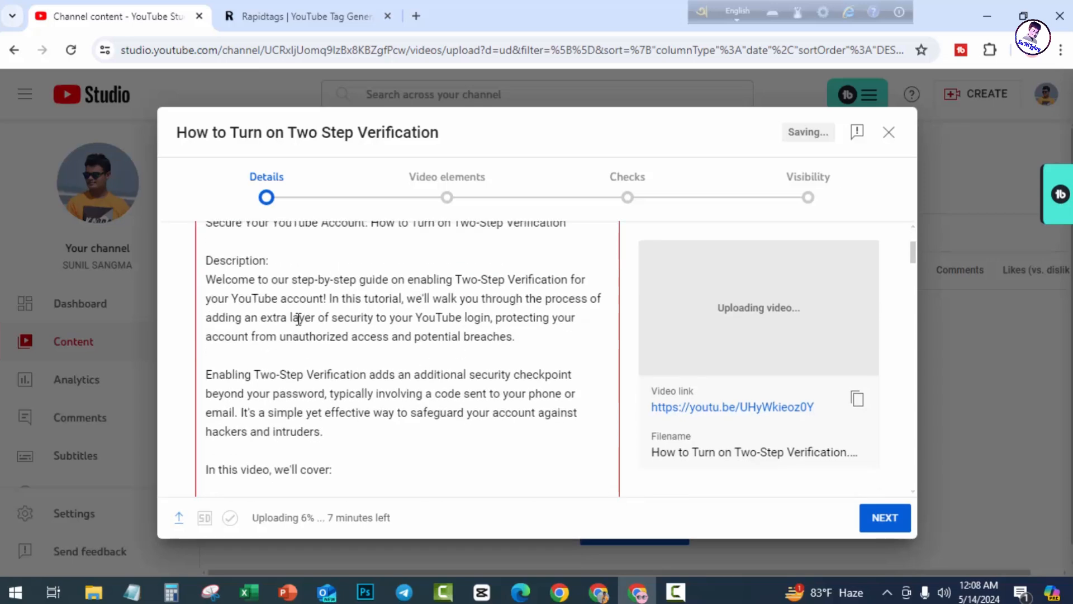
scroll(381, 339, "down", 7)
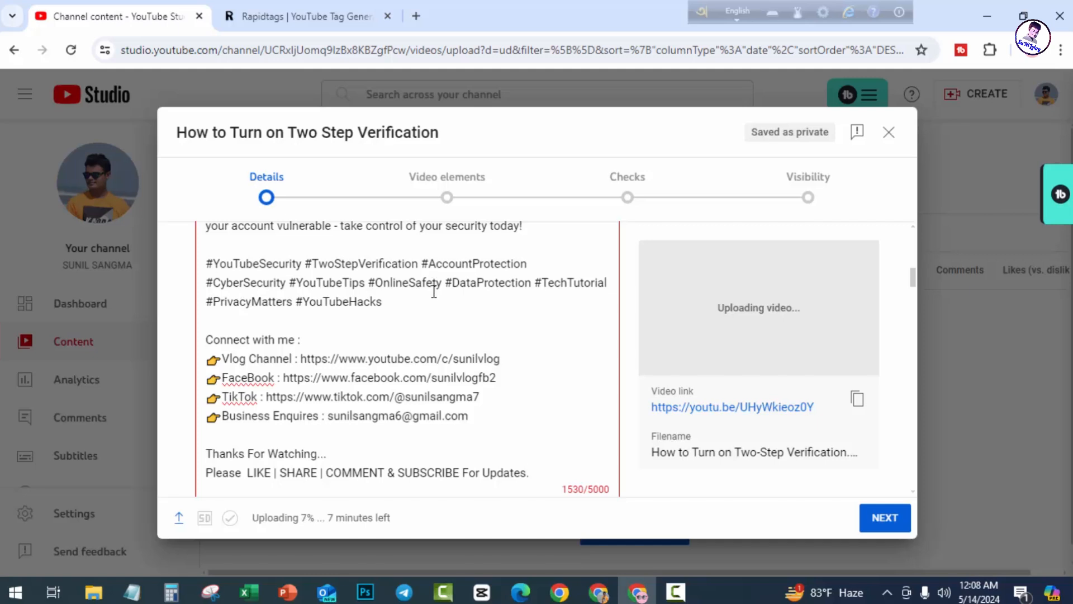
scroll(434, 291, "down", 2)
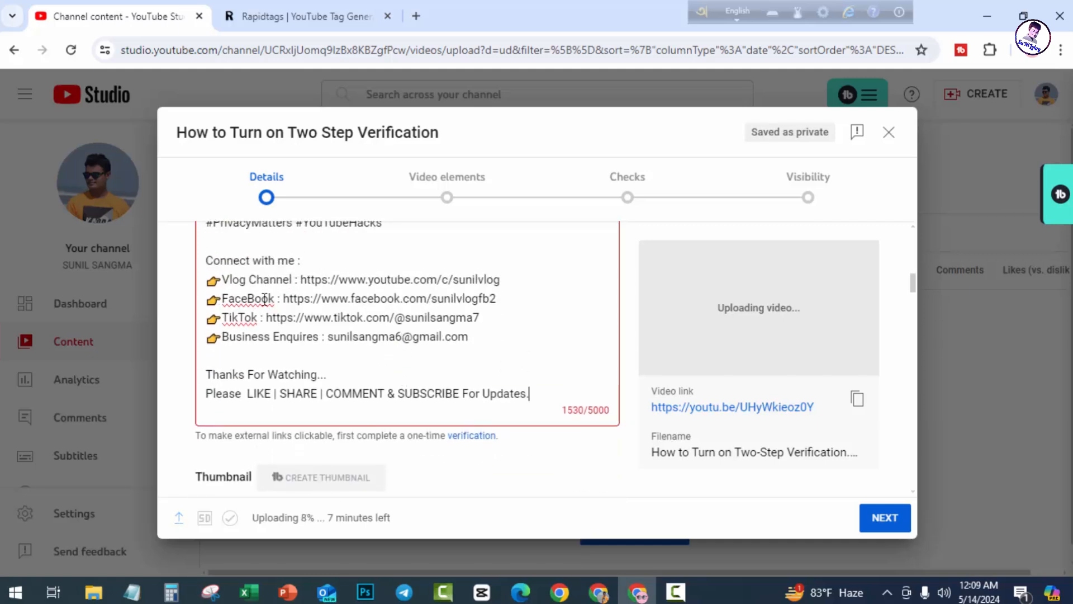
right_click(253, 298)
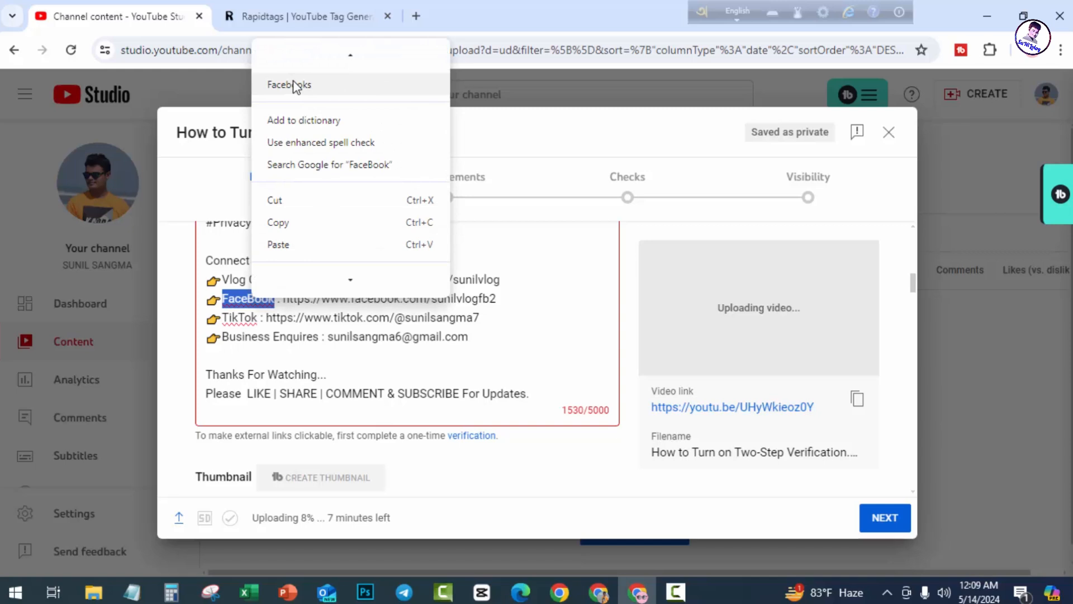
left_click(289, 61)
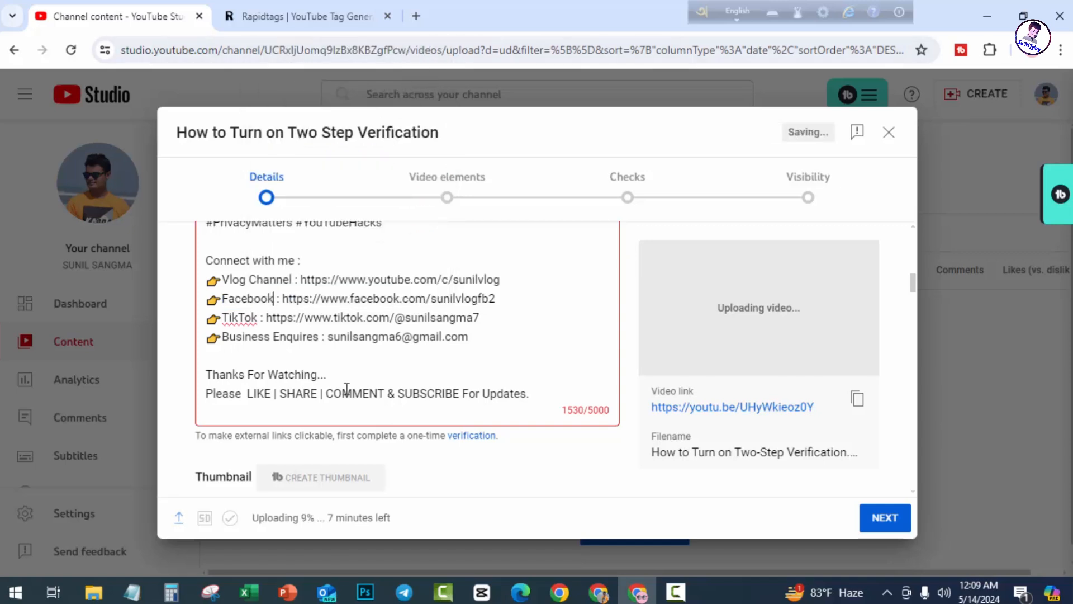
right_click(241, 317)
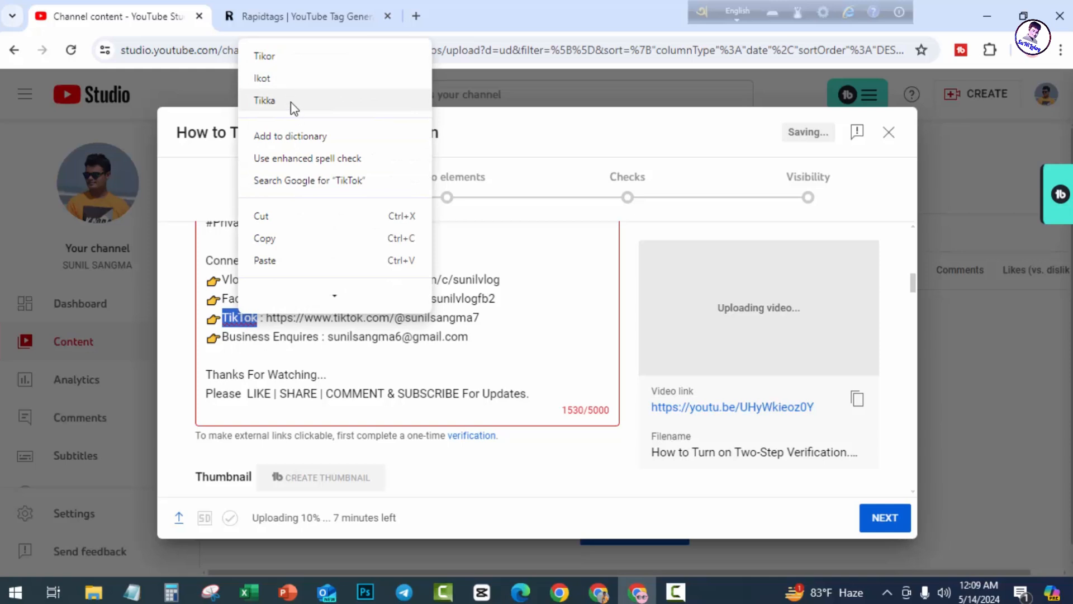
scroll(292, 106, "down", 1)
scroll(291, 107, "up", 1)
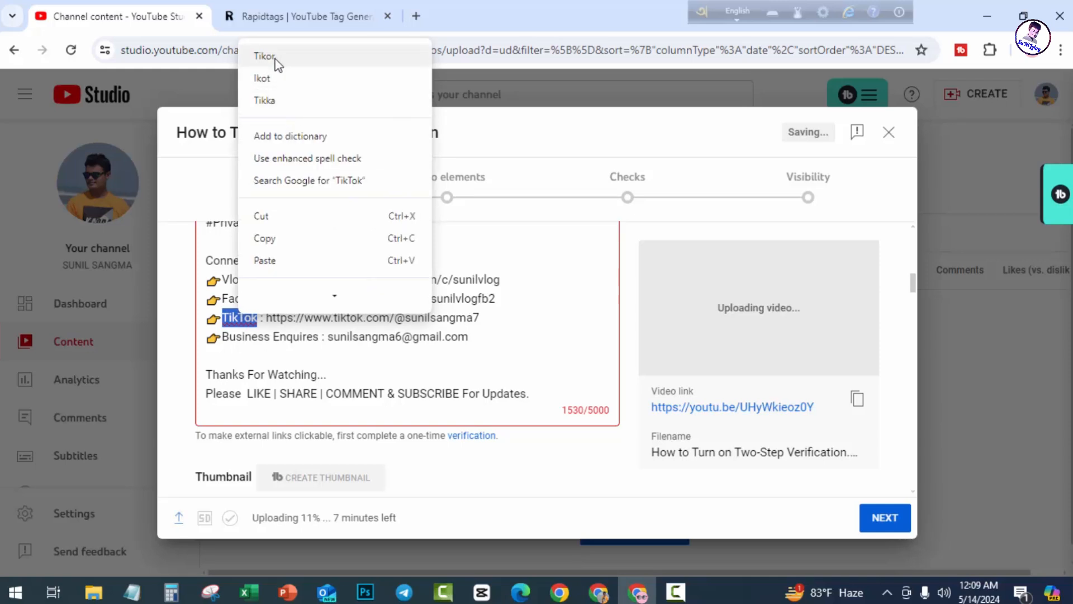
left_click(322, 339)
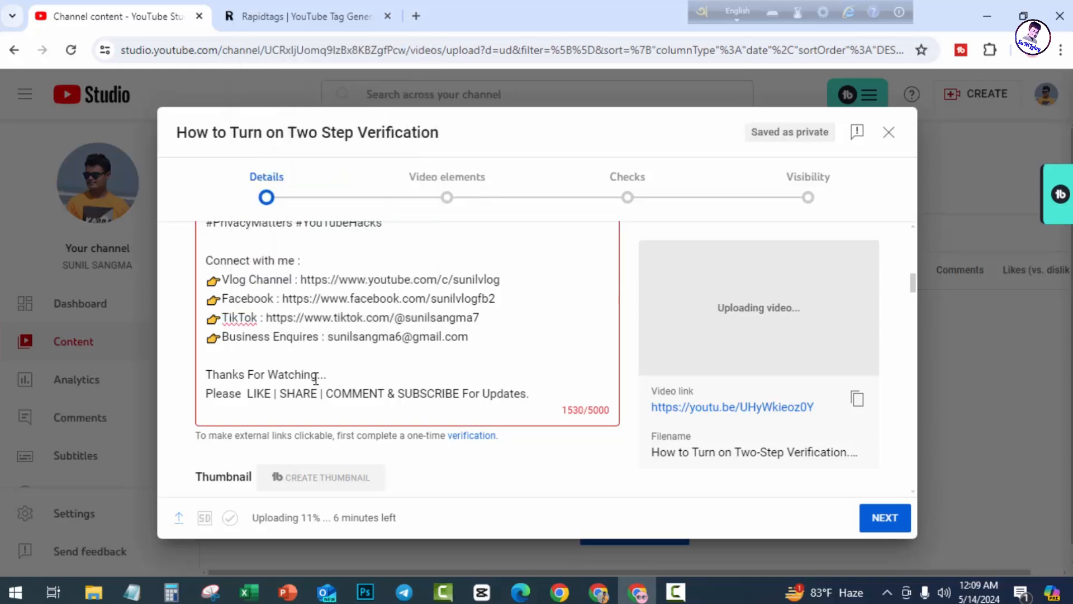
- Upload how_to_turn_on_2_step_verification.jpg from the Downloads folder as the video's custom thumbnail
scroll(442, 380, "down", 3)
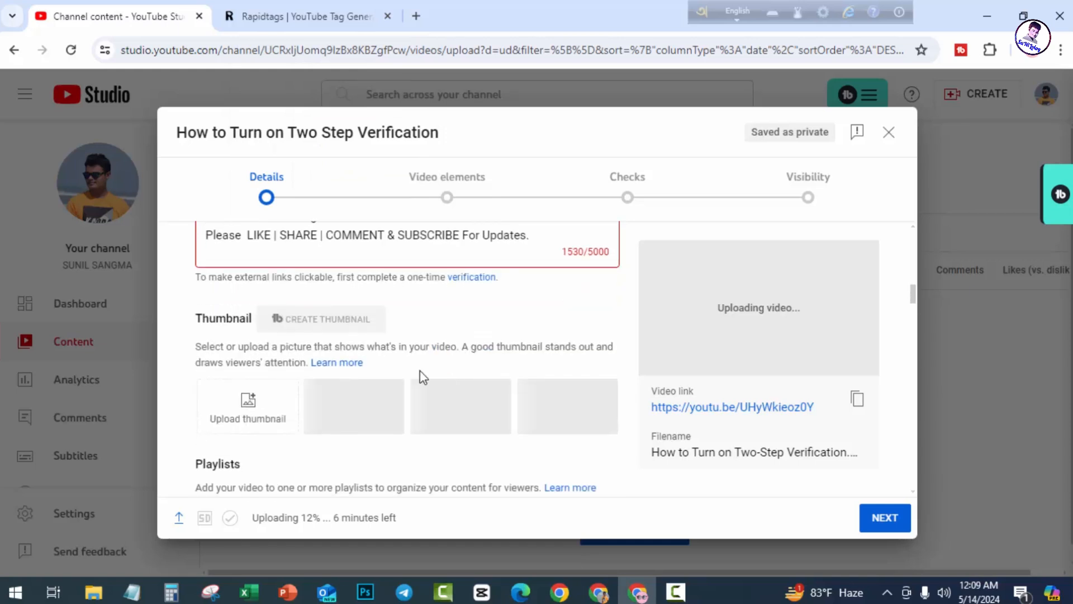
scroll(426, 383, "up", 3)
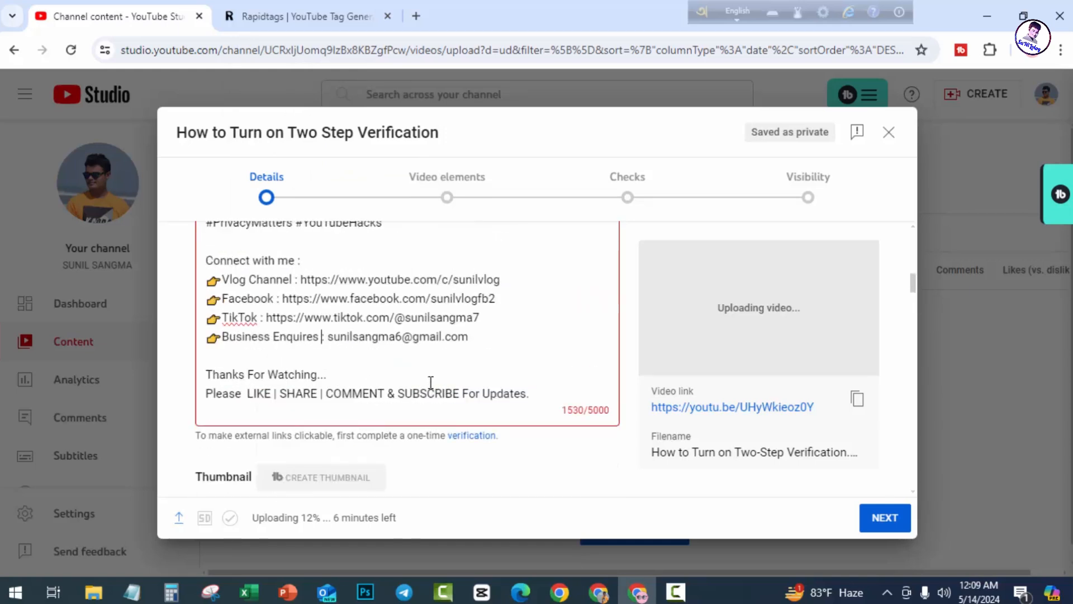
scroll(235, 383, "down", 3)
scroll(318, 354, "up", 2)
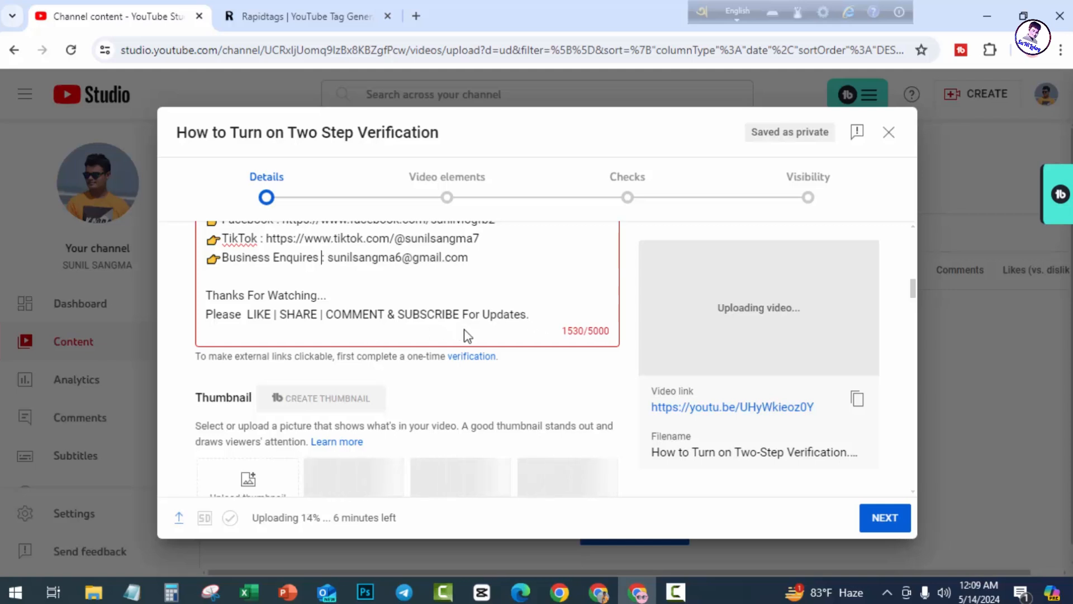
scroll(464, 336, "down", 3)
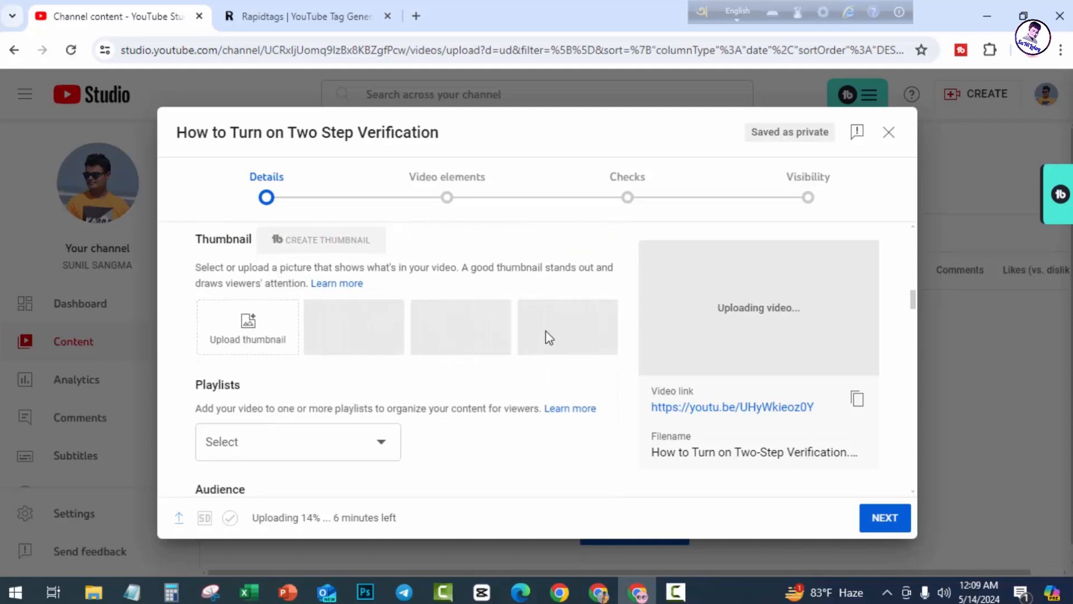
left_click(244, 321)
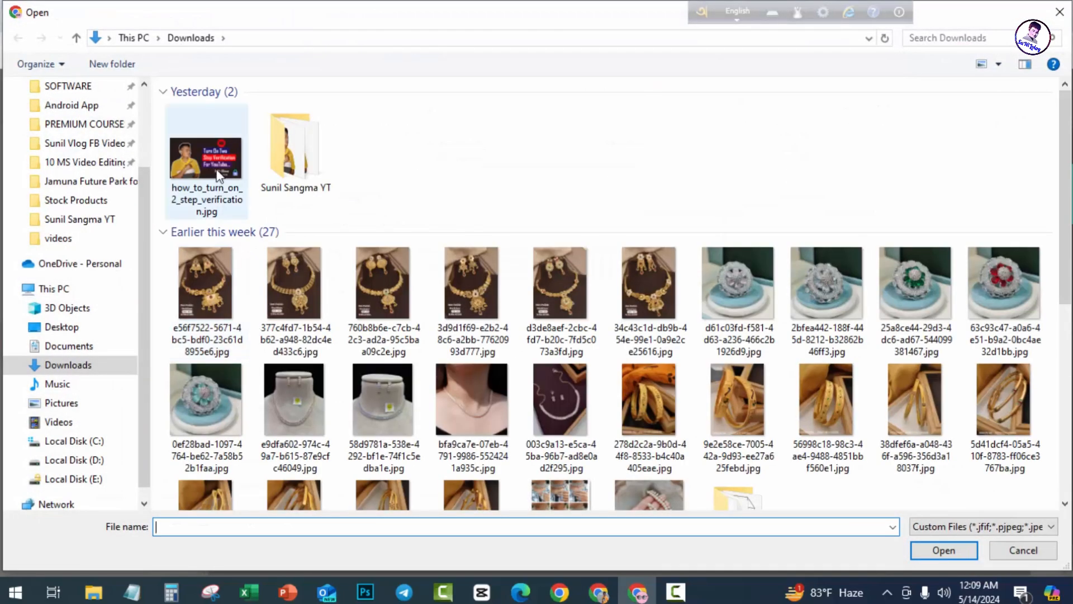
double_click(215, 167)
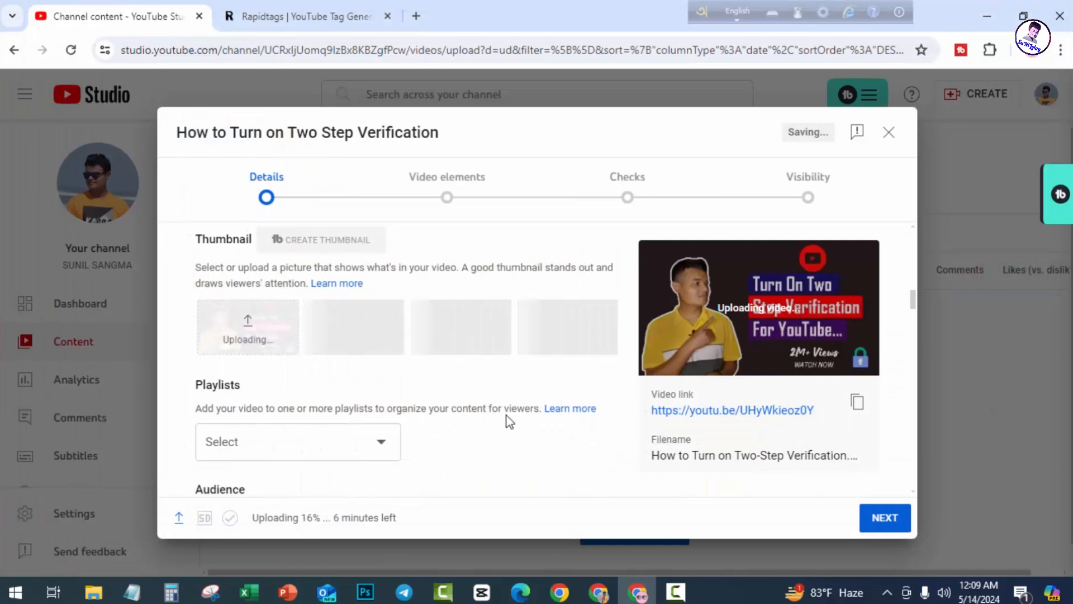
- Create a public playlist titled "YouTube Tips & Tricks" with the description "In this playlist you will get youtube related videos...", ordered by date published (newest)
scroll(503, 417, "down", 3)
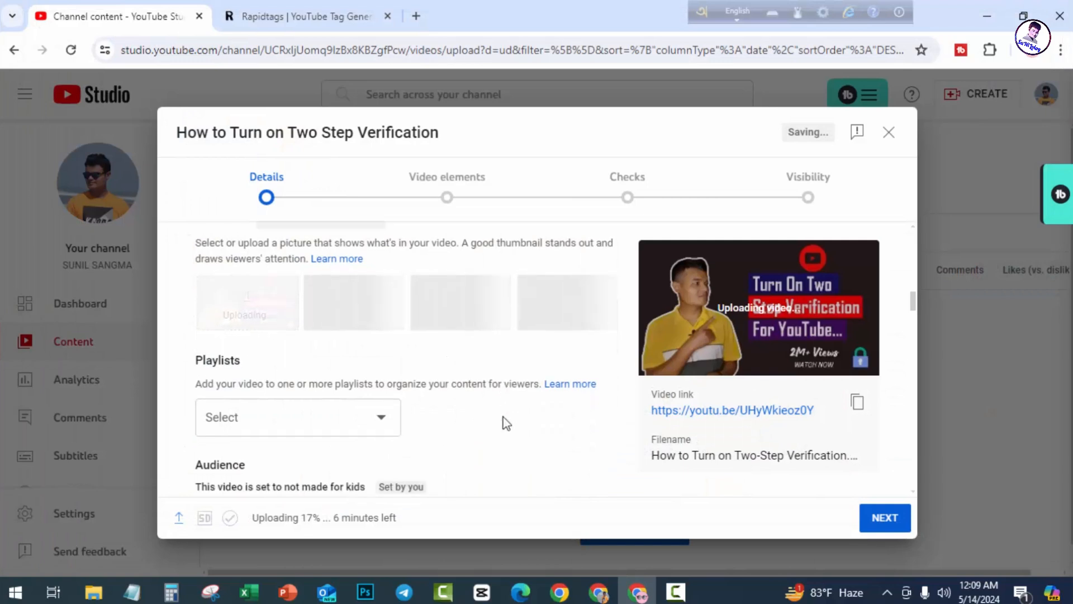
scroll(491, 364, "up", 1)
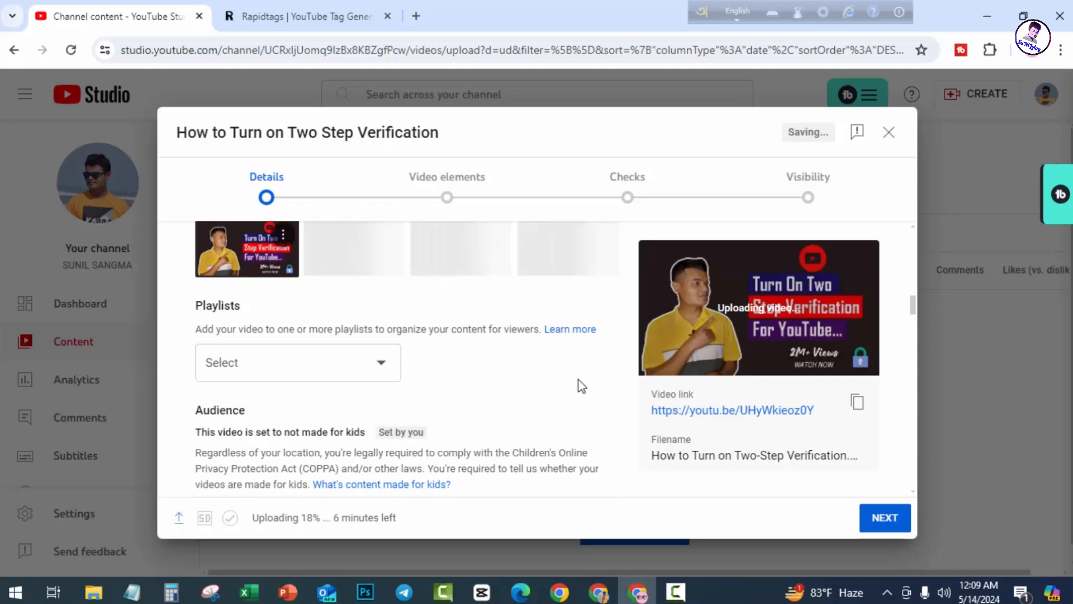
left_click(327, 369)
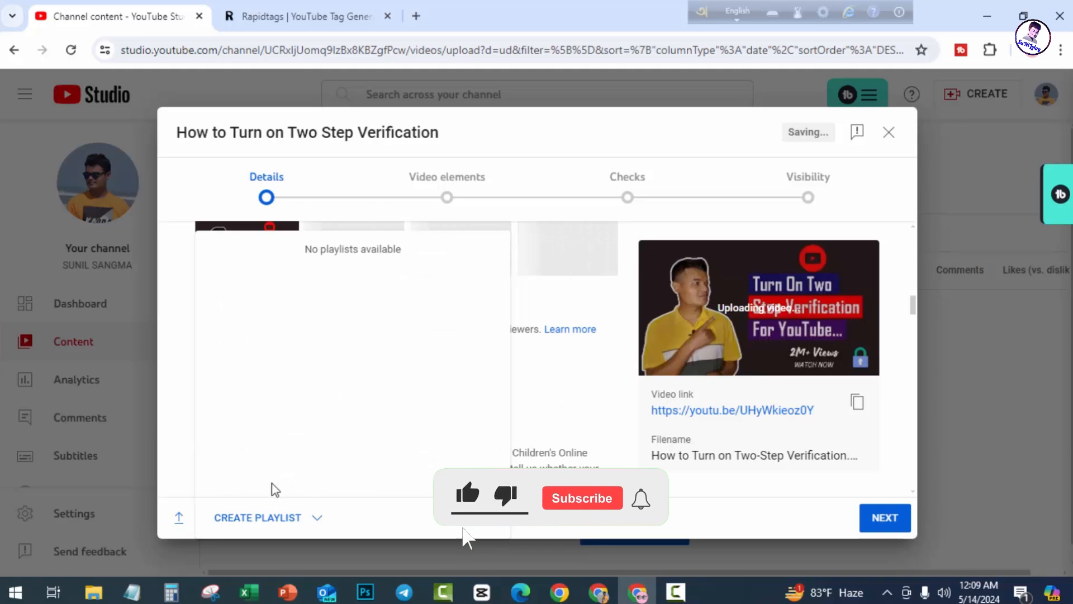
left_click(258, 520)
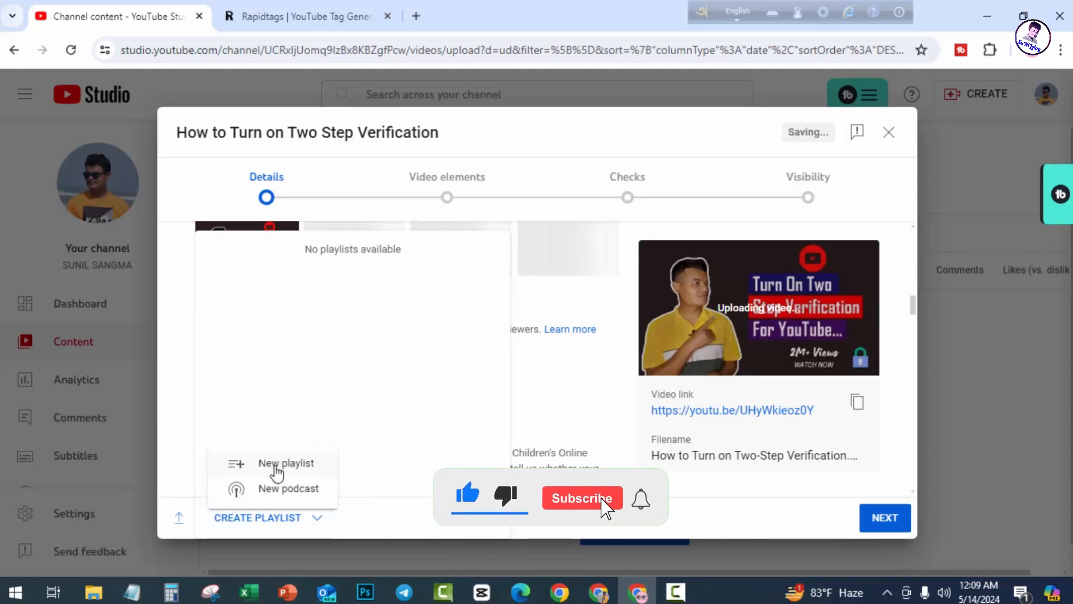
left_click(278, 464)
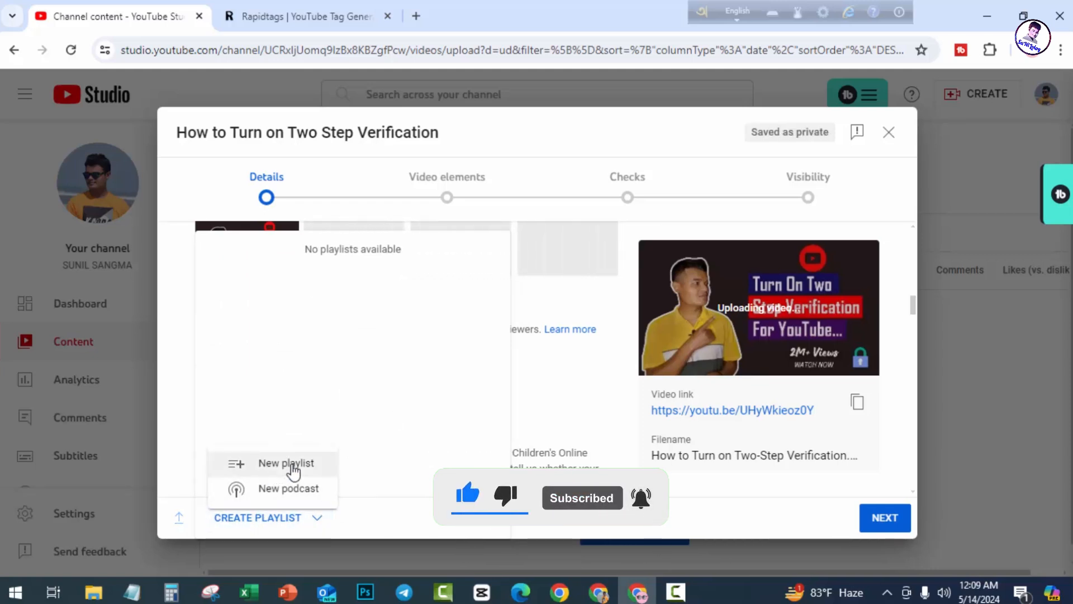
left_click(382, 212)
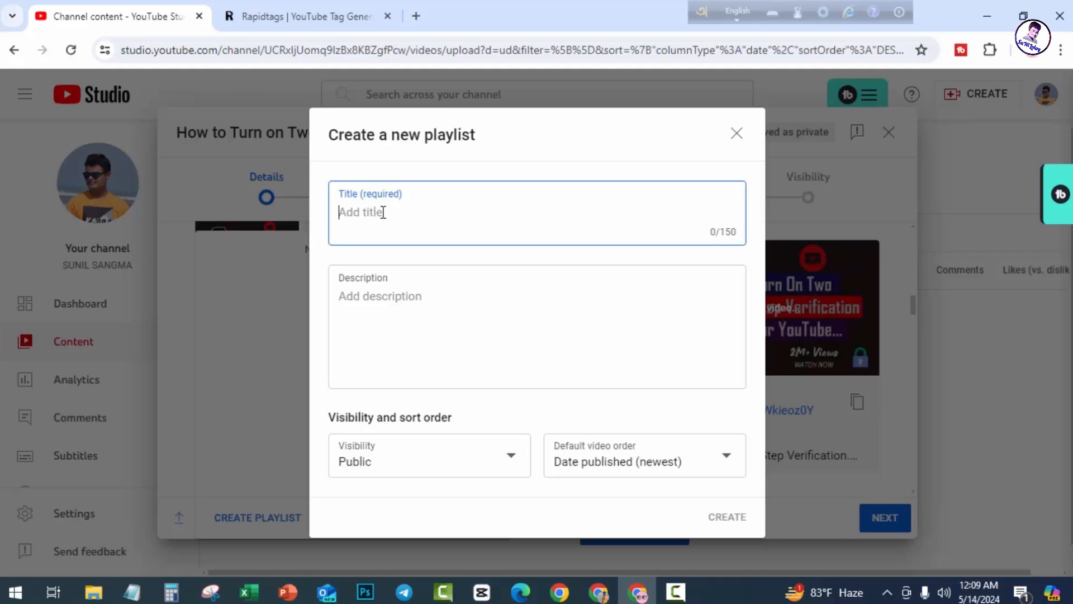
type("YouTube Tips & Tricks")
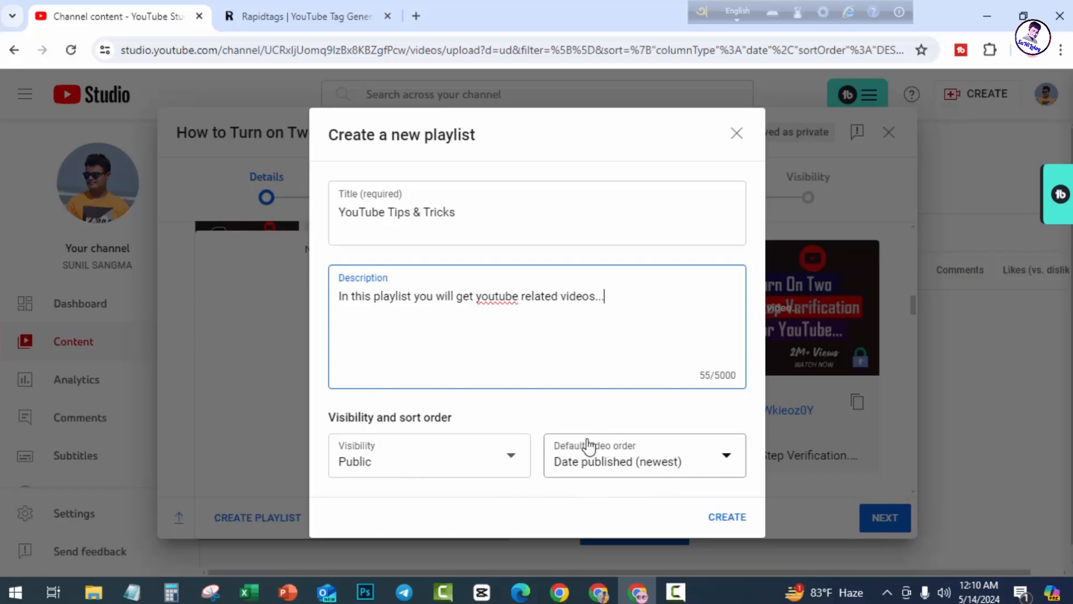
left_click(735, 519)
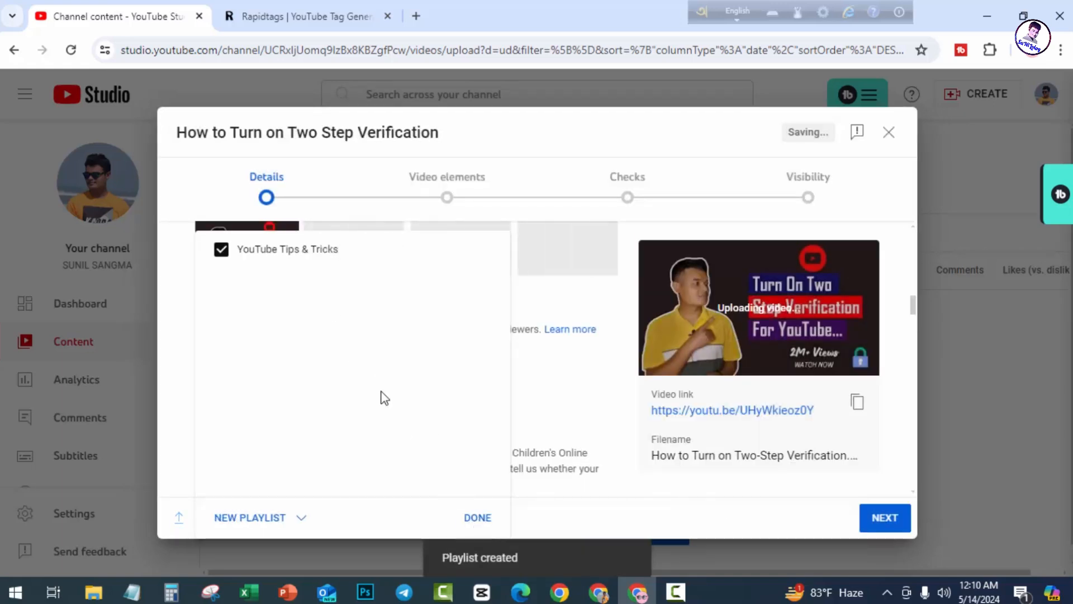
- Assign the video to the YouTube Tips & Tricks playlist and confirm the playlist selection
left_click(222, 251)
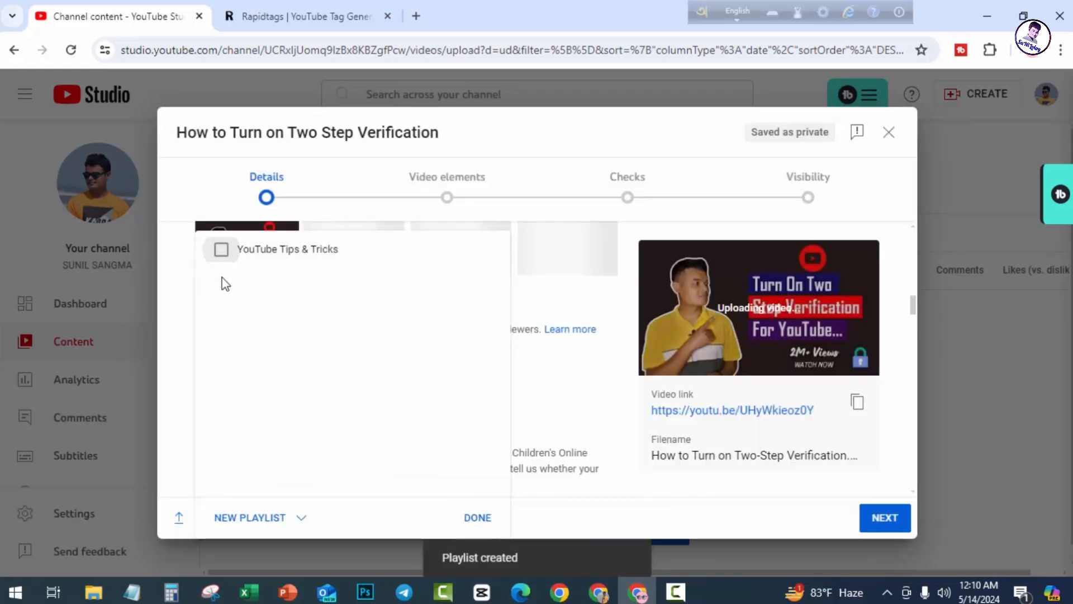
left_click(223, 250)
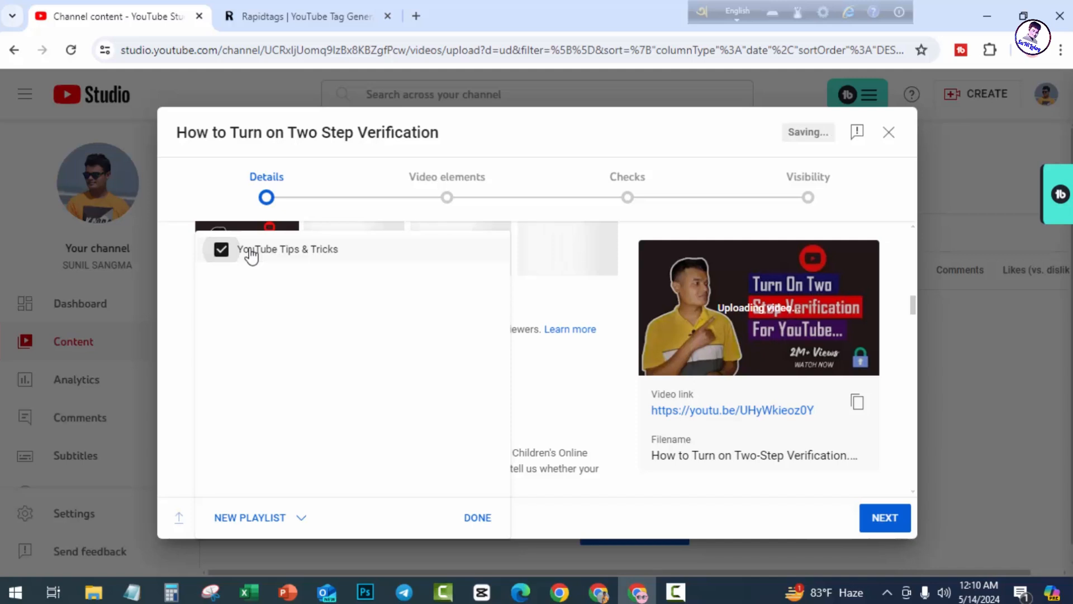
left_click(477, 517)
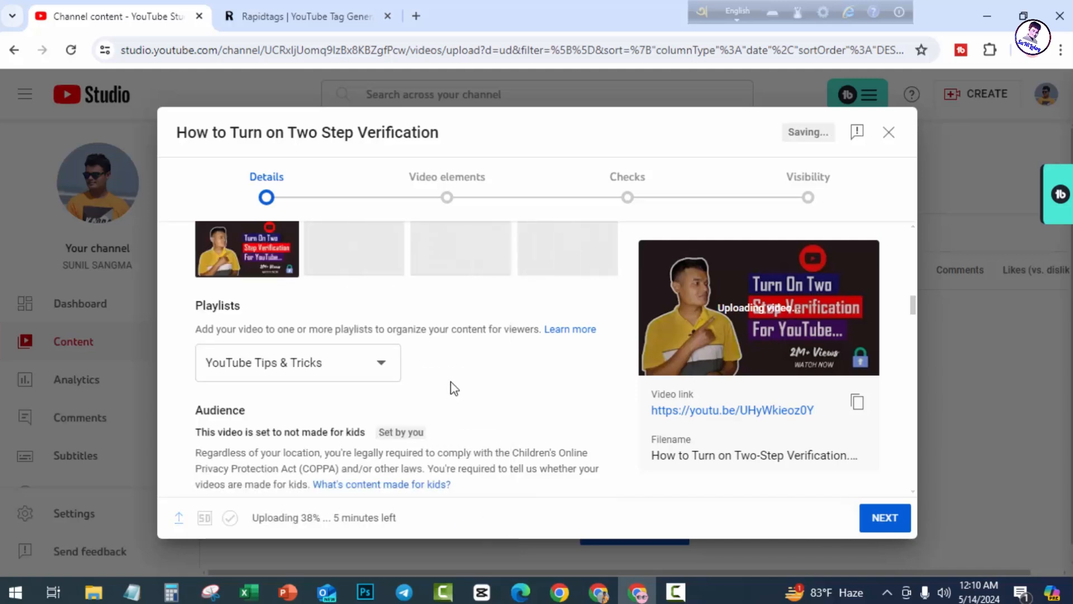
scroll(453, 388, "down", 5)
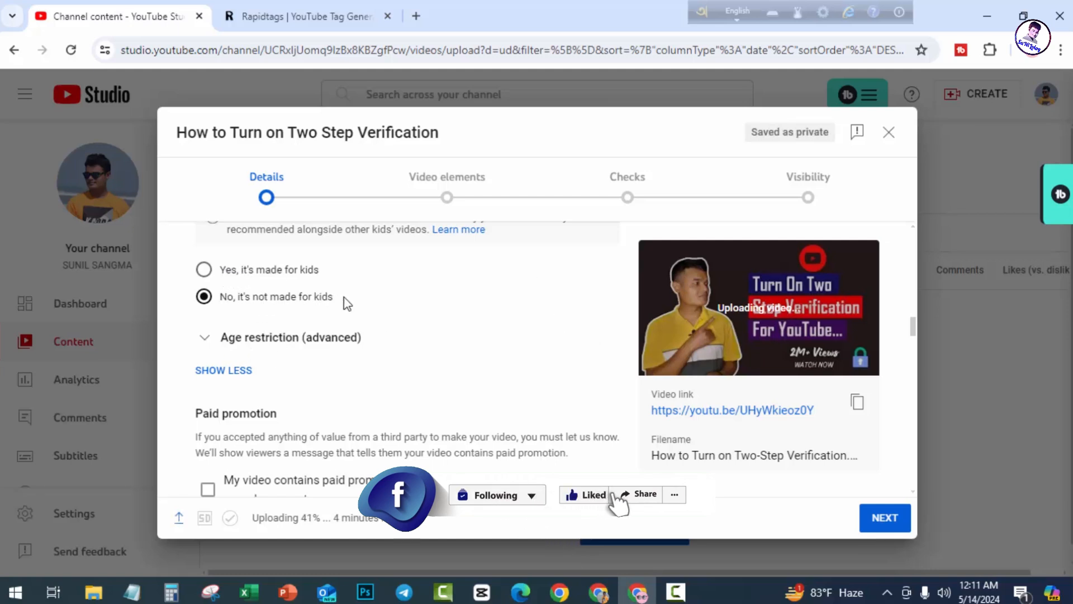
- Answer No to the altered content question in the video details
scroll(347, 303, "down", 2)
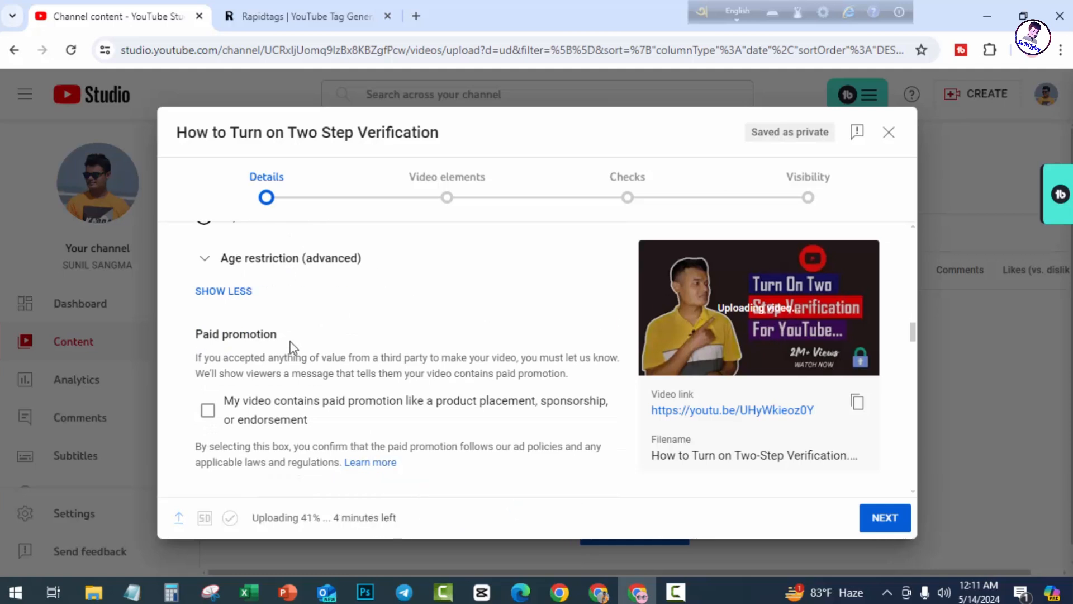
scroll(293, 313, "down", 7)
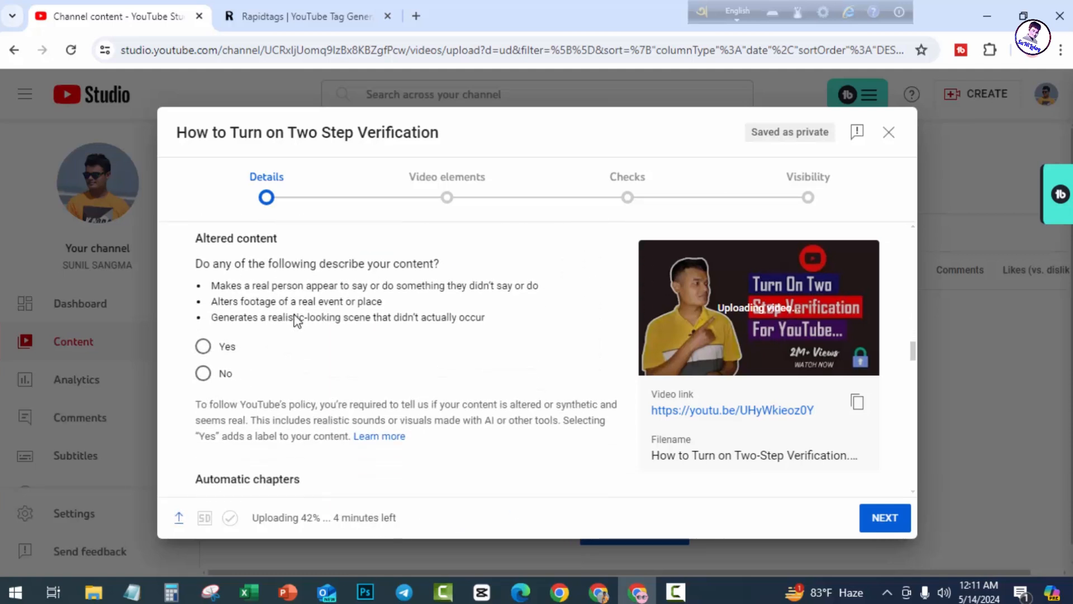
scroll(321, 339, "up", 1)
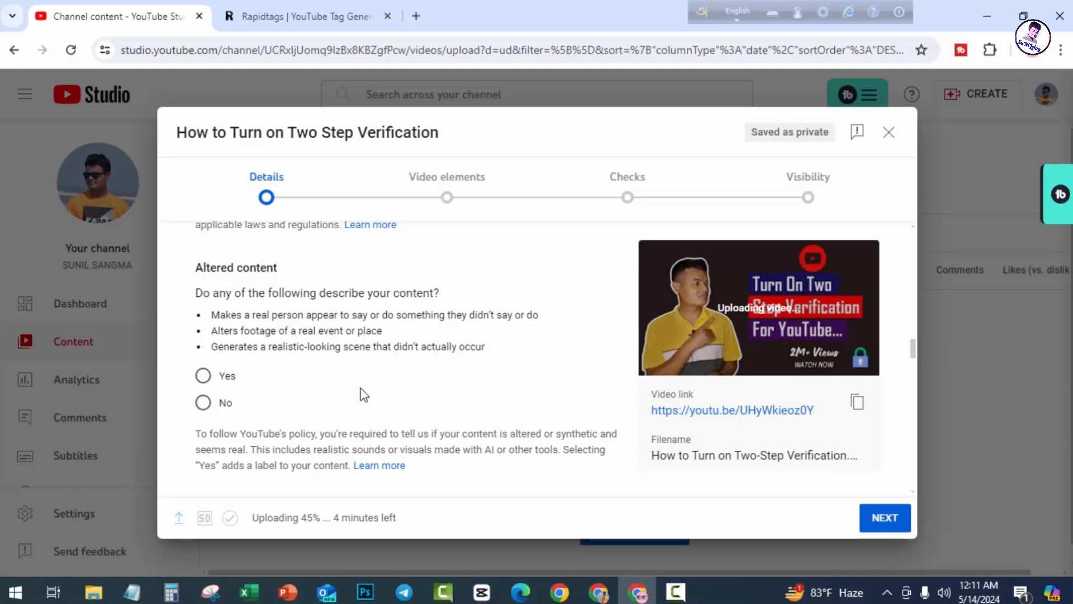
left_click(202, 403)
- Copy the video title "How to Turn on Two Step Verification" and generate tags from it on the Rapidtags site
scroll(342, 358, "down", 10)
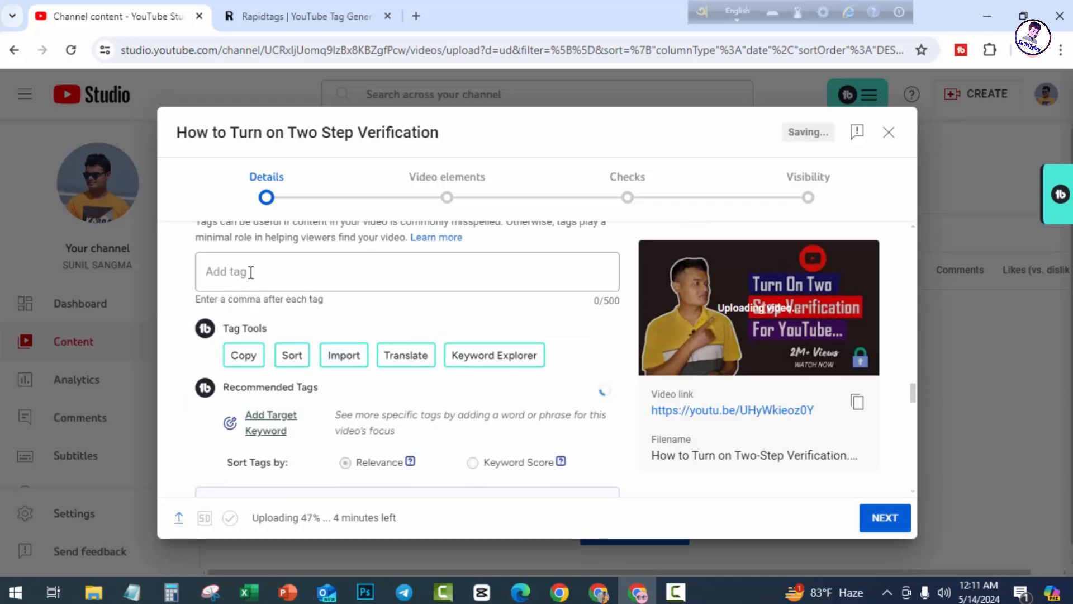
left_click(251, 272)
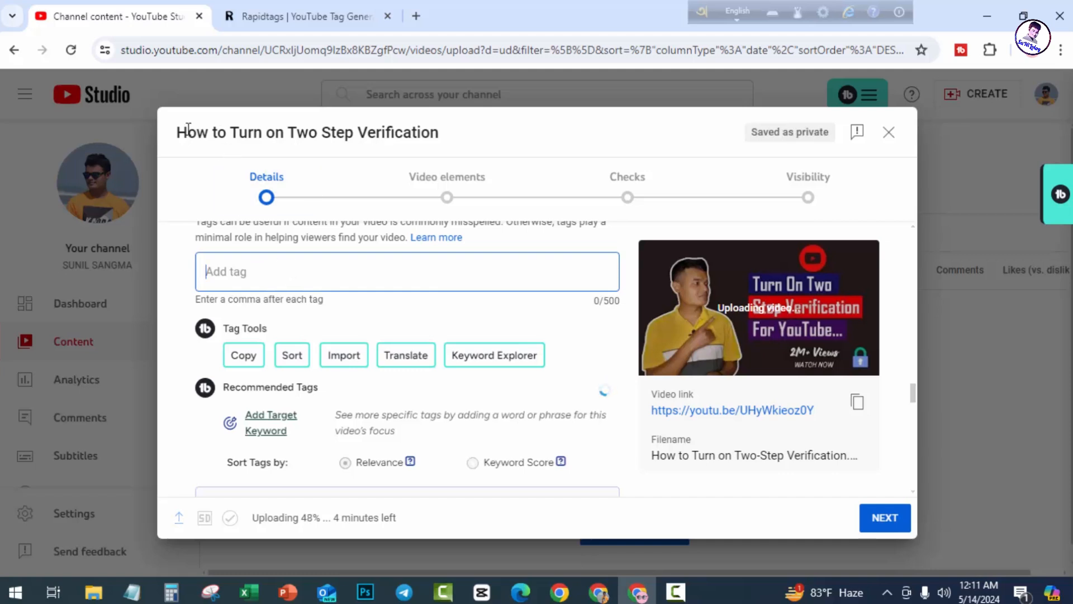
left_click_drag(177, 132, 454, 136)
key("ctrl+c")
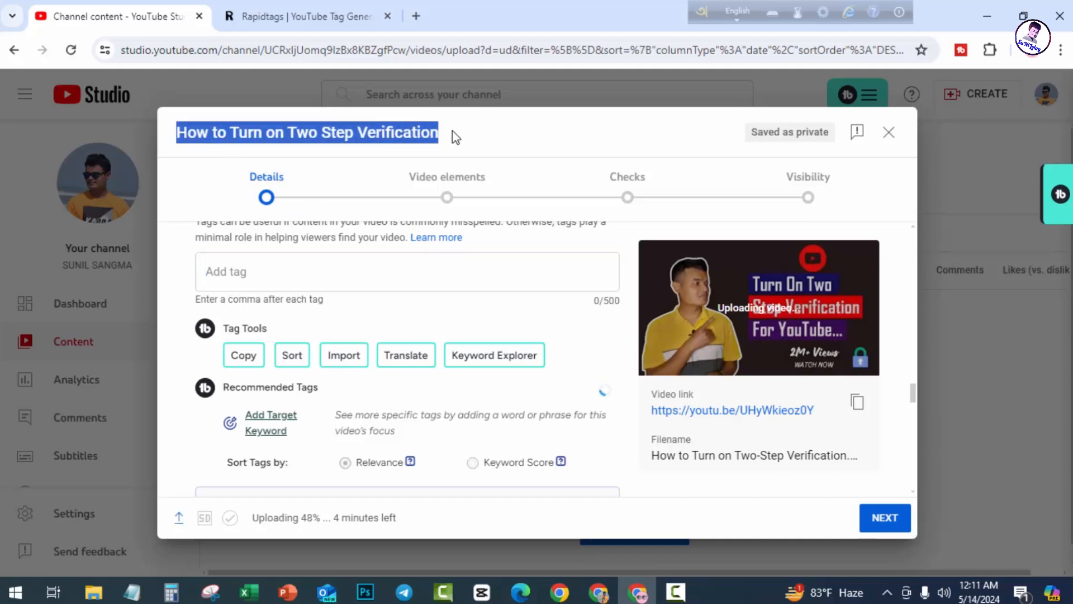
left_click(327, 11)
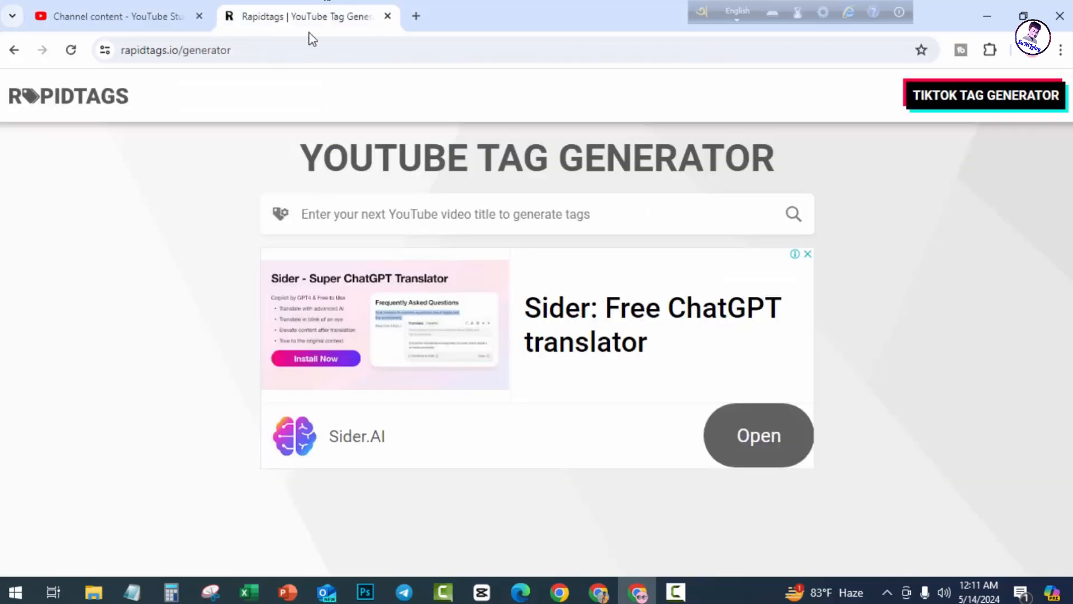
left_click(428, 213)
key("ctrl+v")
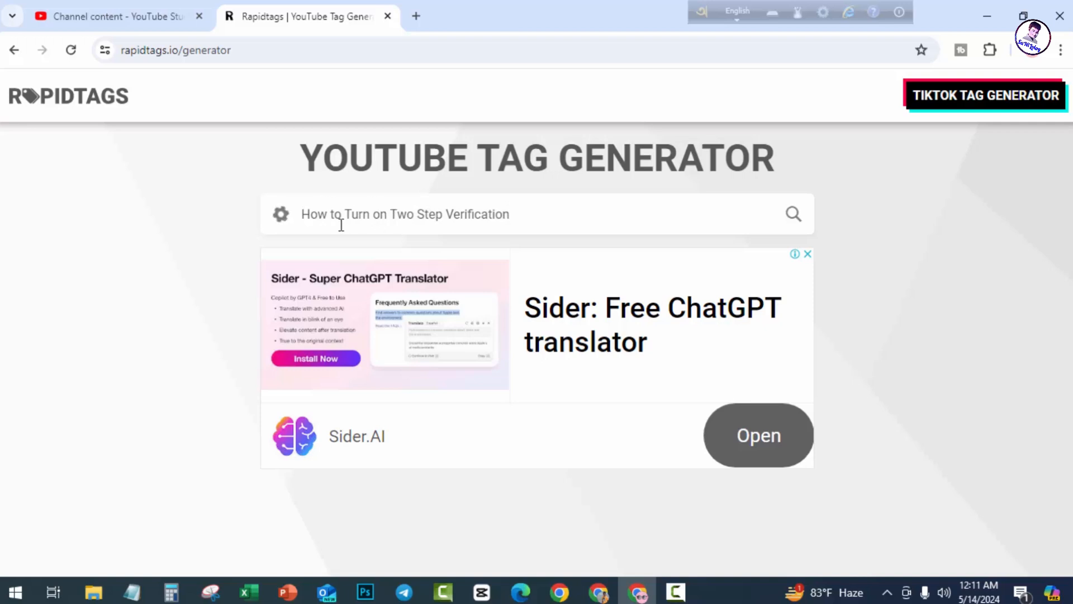
- Copy all the generated tags and paste them into the video's tags in YouTube Studio
scroll(541, 360, "down", 8)
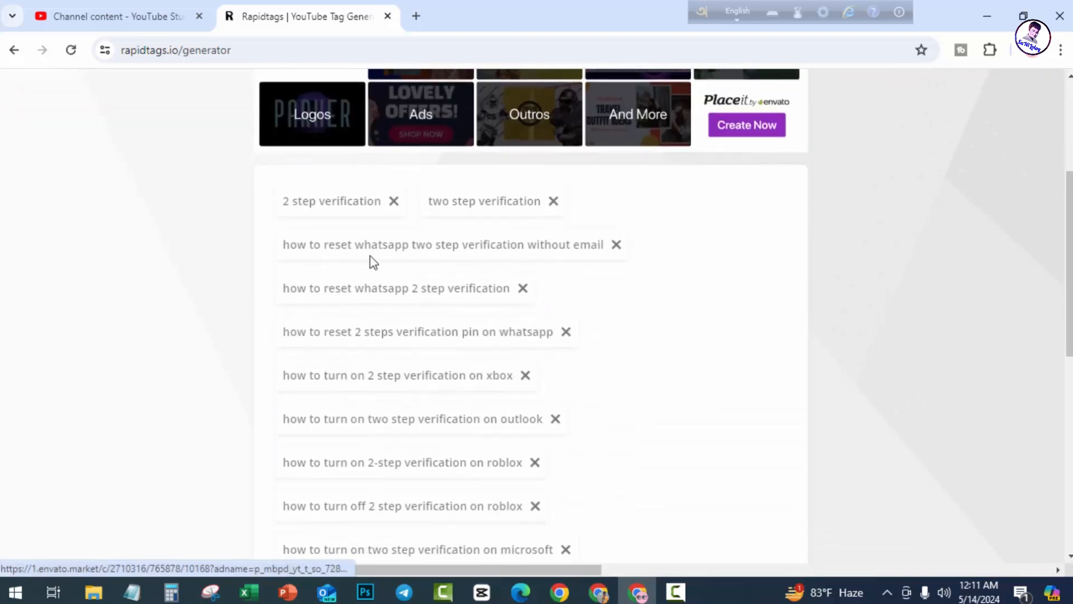
left_click(296, 381)
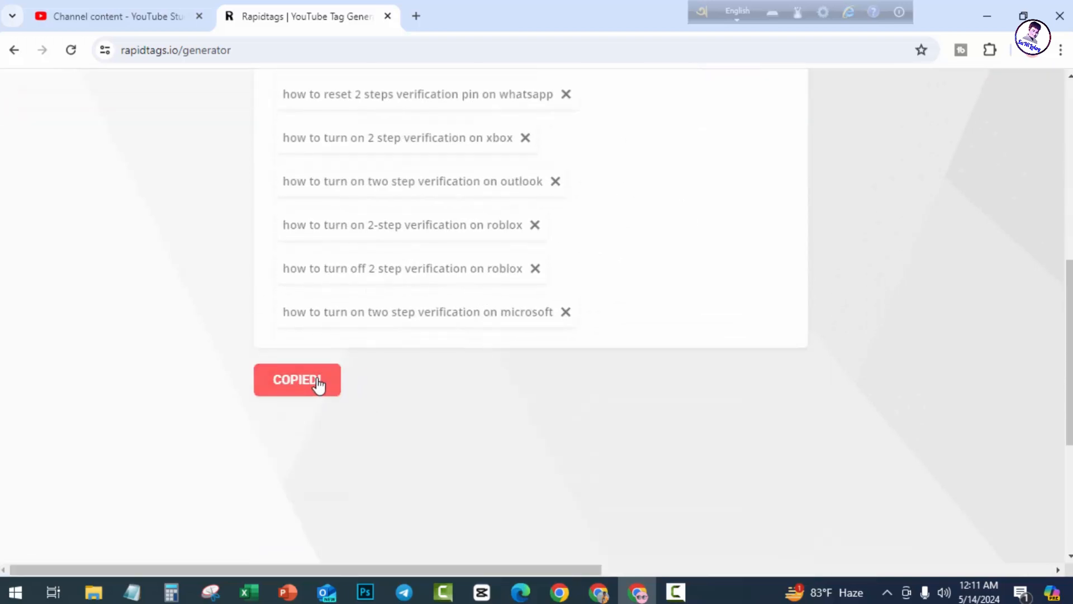
left_click(146, 11)
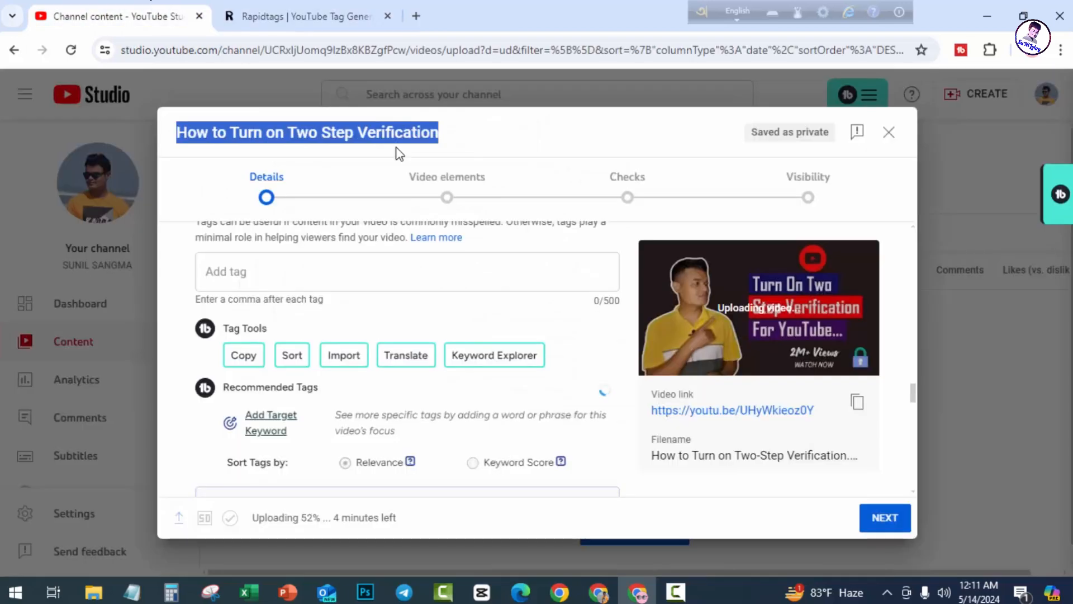
left_click(248, 273)
key("ctrl+v")
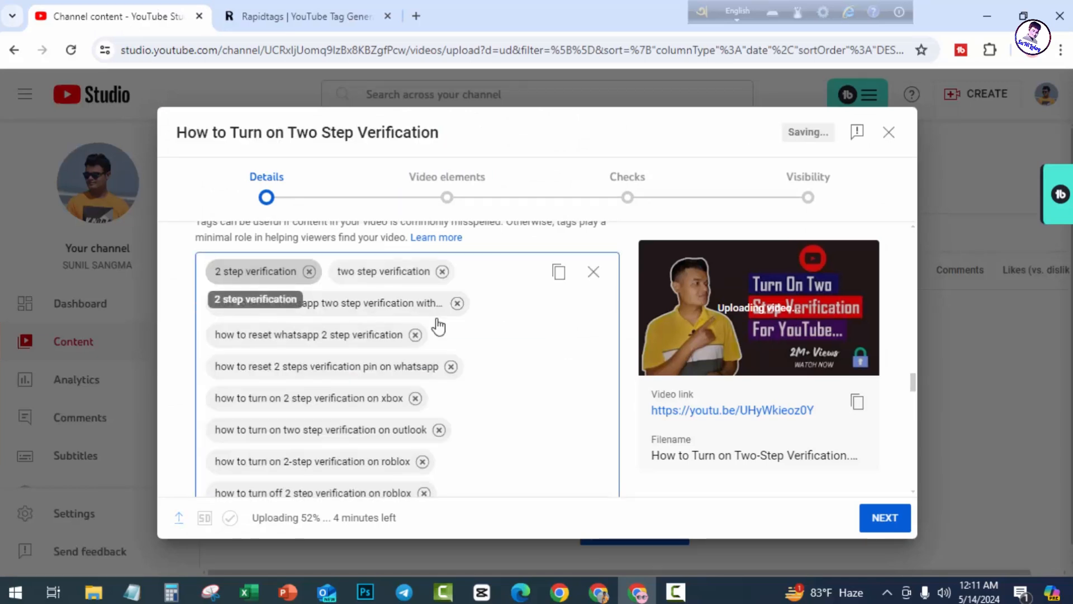
- Review the added tags, the recommended tags and the other sections of the video details
scroll(477, 334, "down", 5)
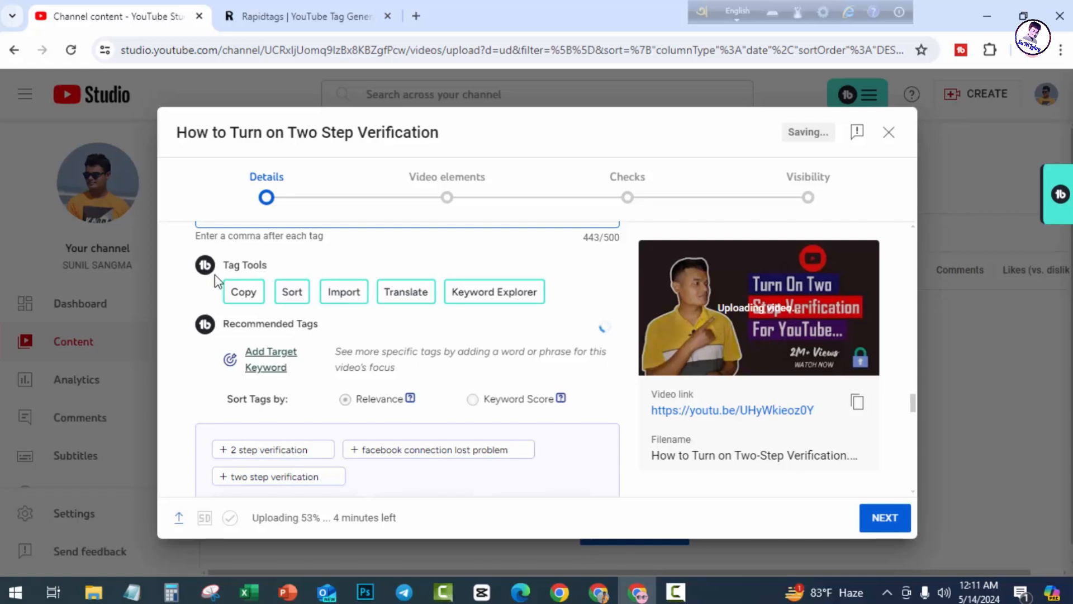
scroll(472, 352, "up", 3)
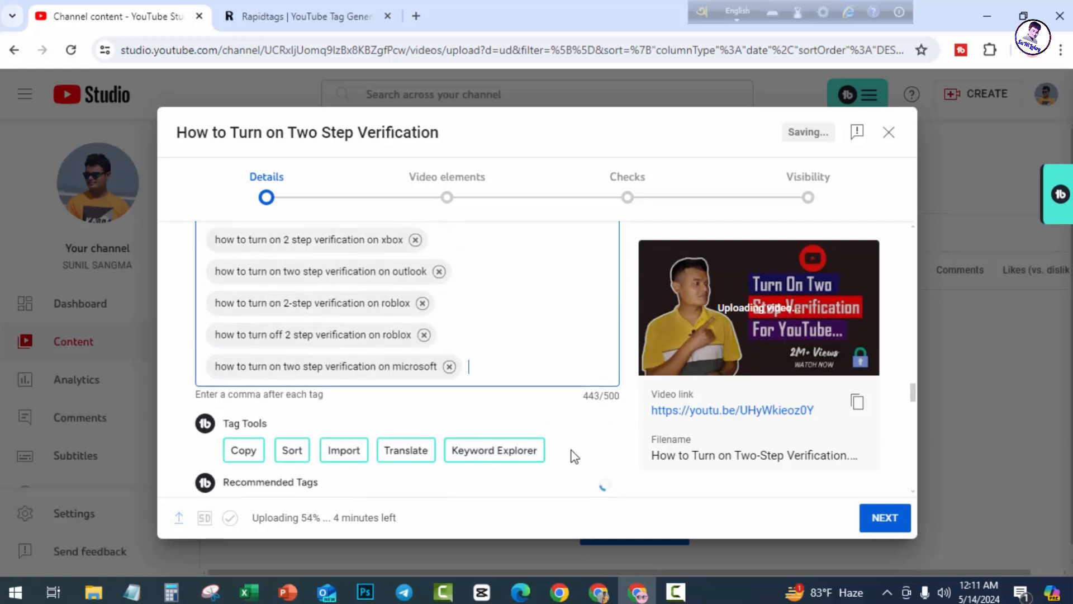
scroll(347, 330, "up", 4)
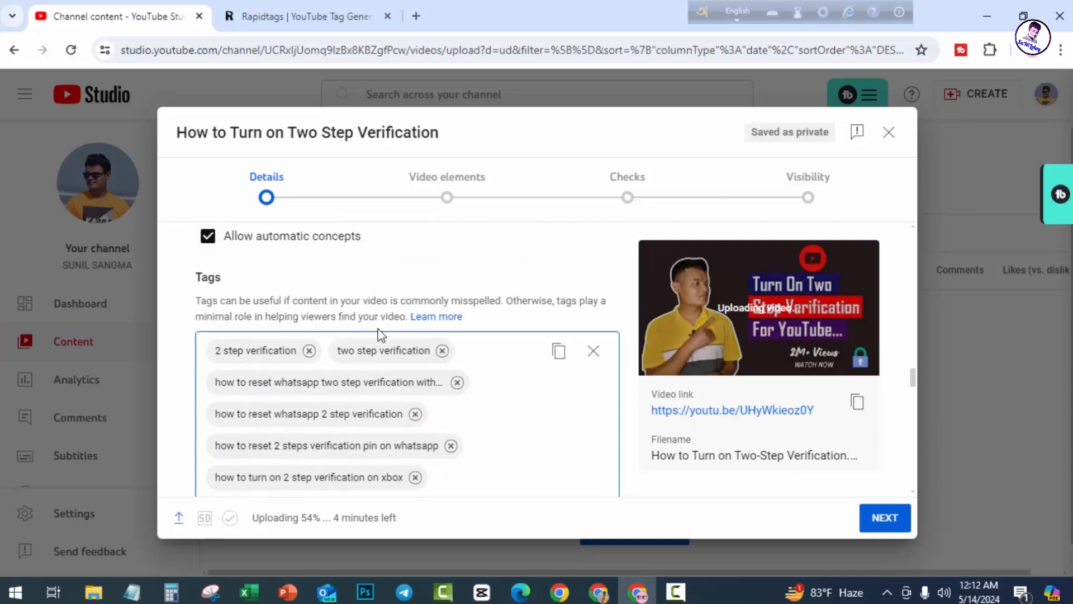
scroll(510, 359, "down", 9)
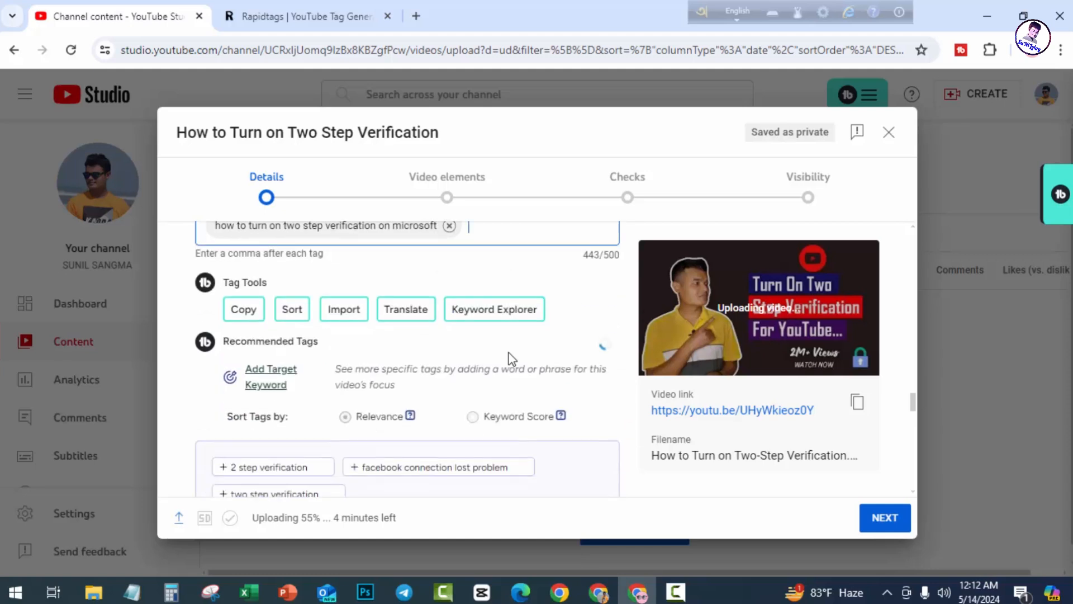
scroll(497, 376, "up", 3)
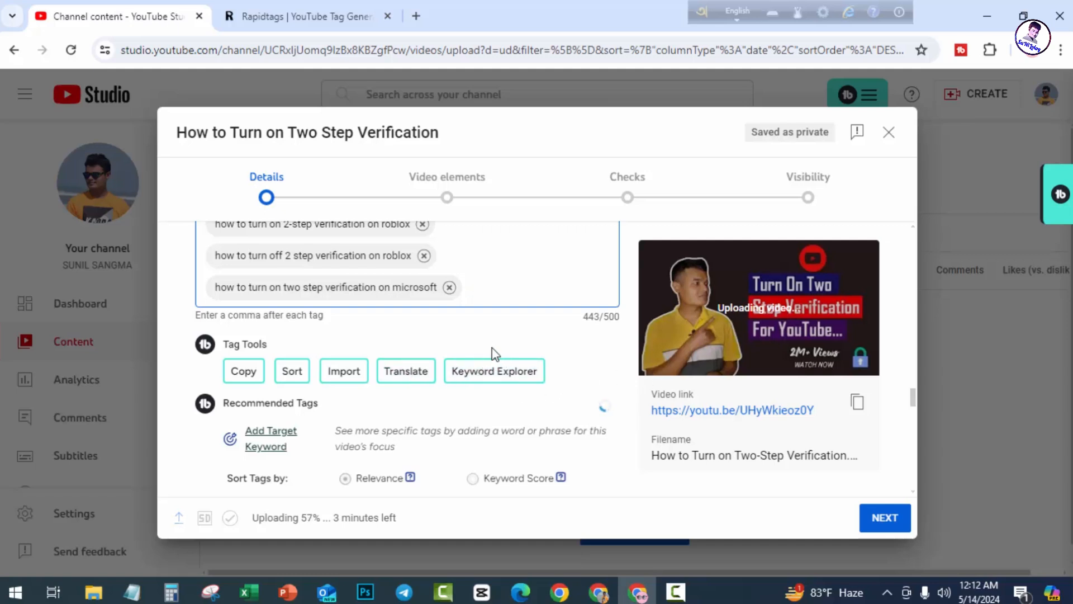
scroll(494, 353, "down", 2)
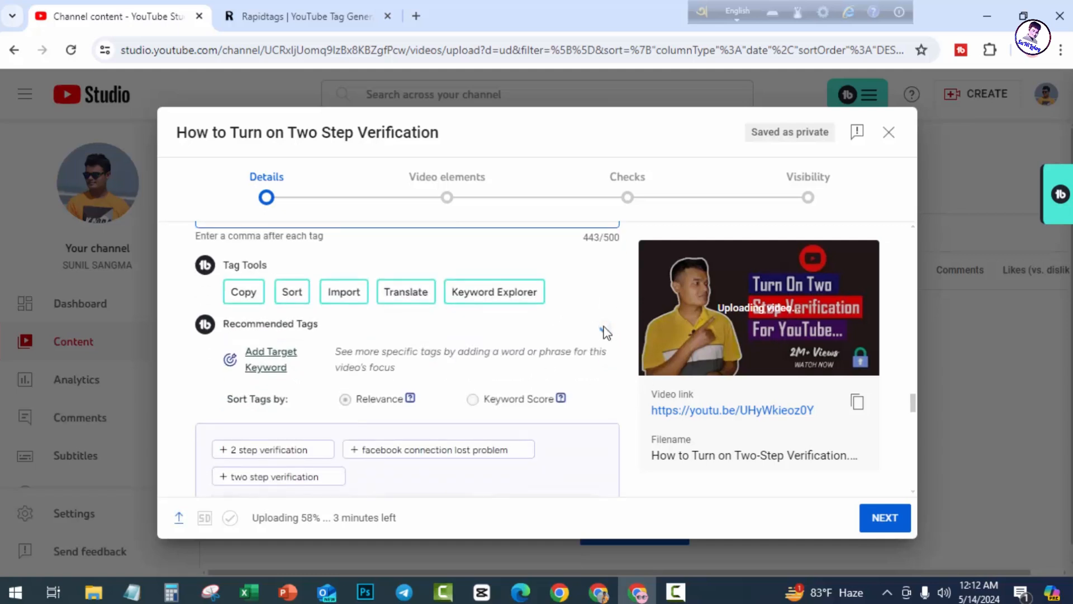
scroll(479, 332, "up", 8)
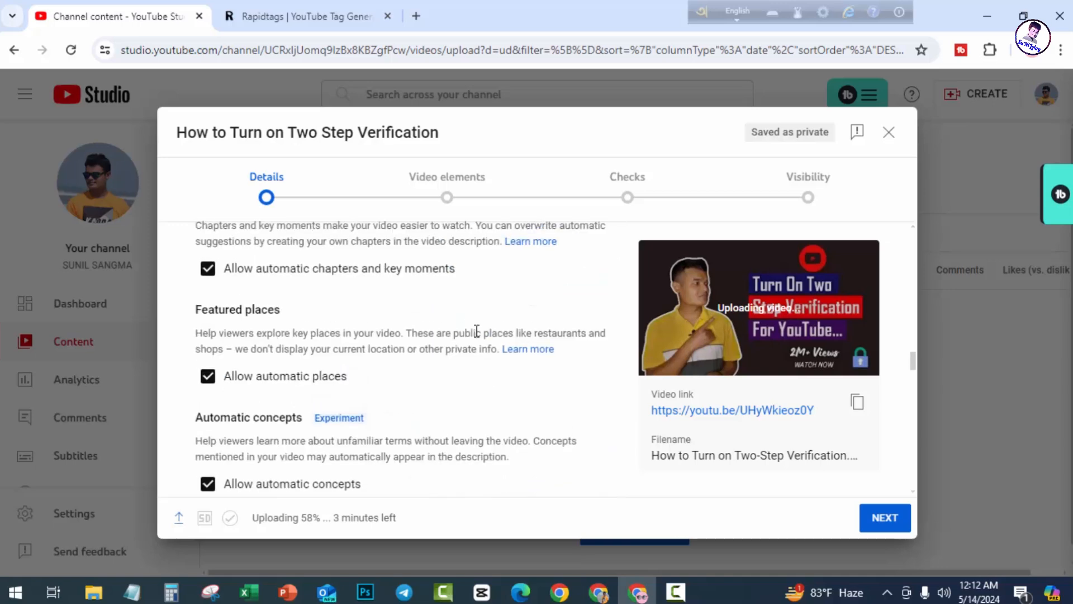
scroll(476, 330, "up", 15)
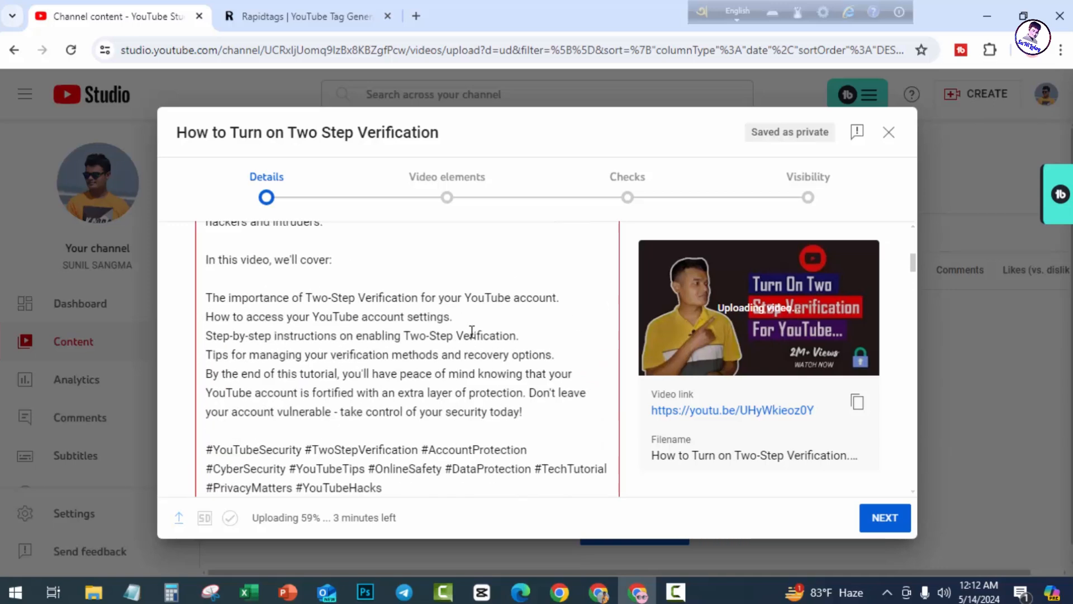
scroll(472, 332, "up", 5)
scroll(472, 333, "down", 10)
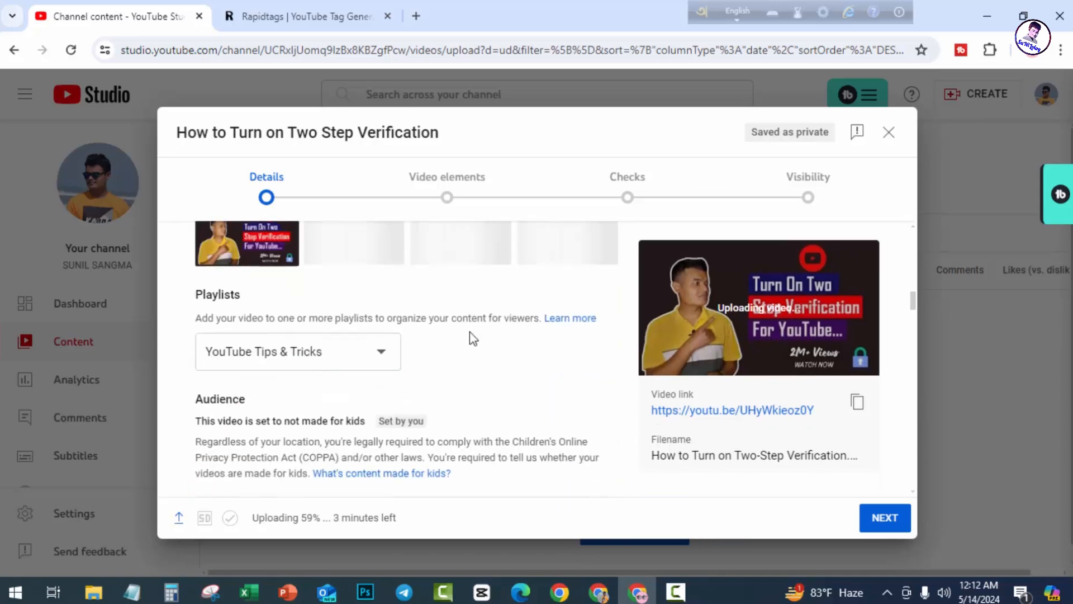
scroll(472, 338, "down", 15)
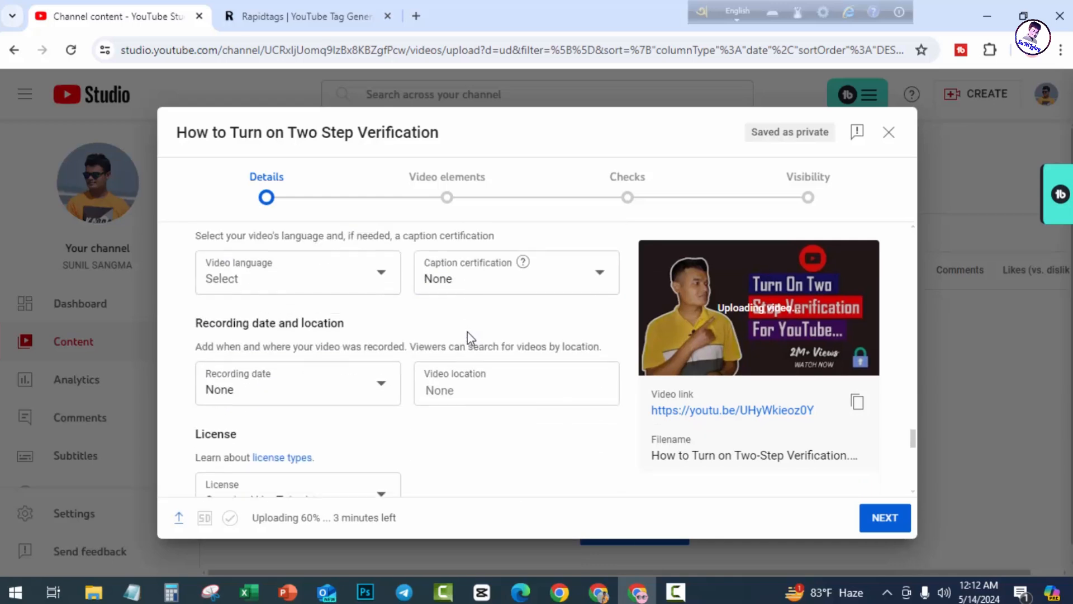
scroll(469, 338, "up", 4)
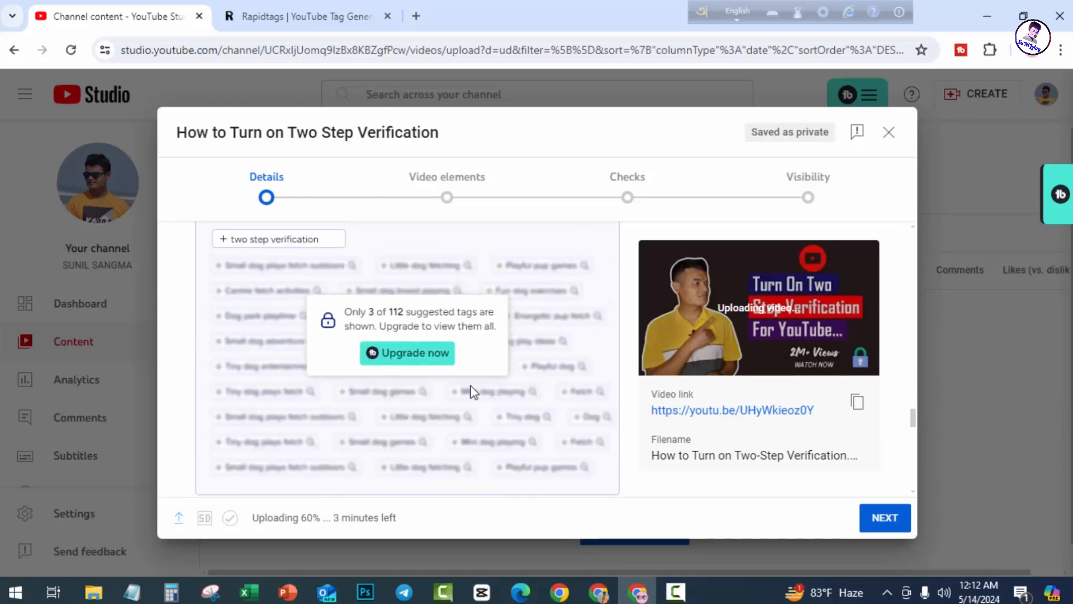
- Select the recommended tags "2 step verification", "two step verification" and "facebook connection lost problem" for the video
scroll(472, 391, "up", 3)
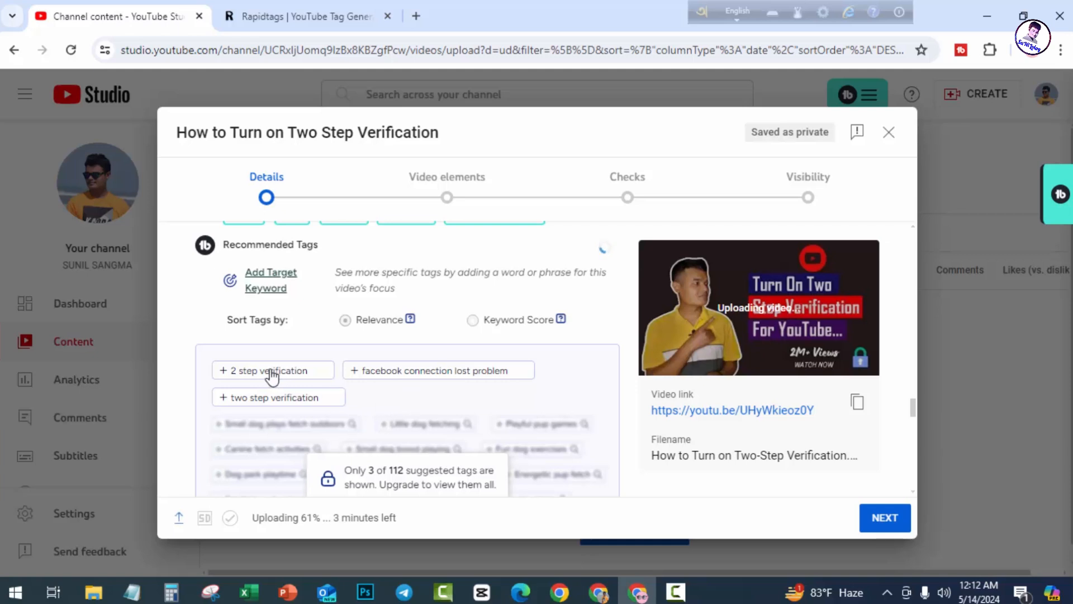
left_click(227, 374)
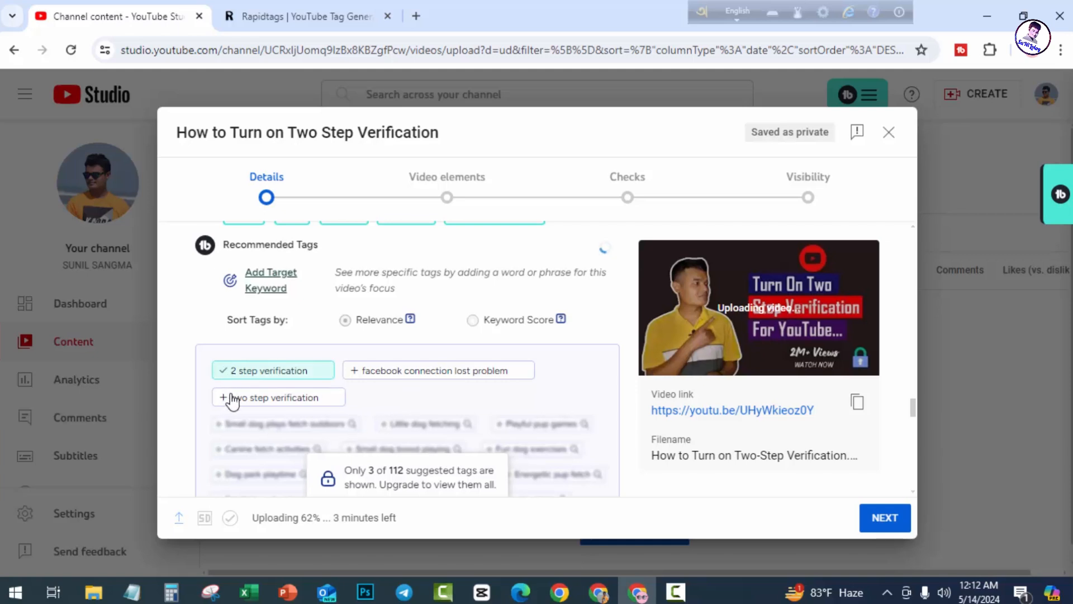
scroll(235, 397, "up", 4)
scroll(342, 376, "down", 5)
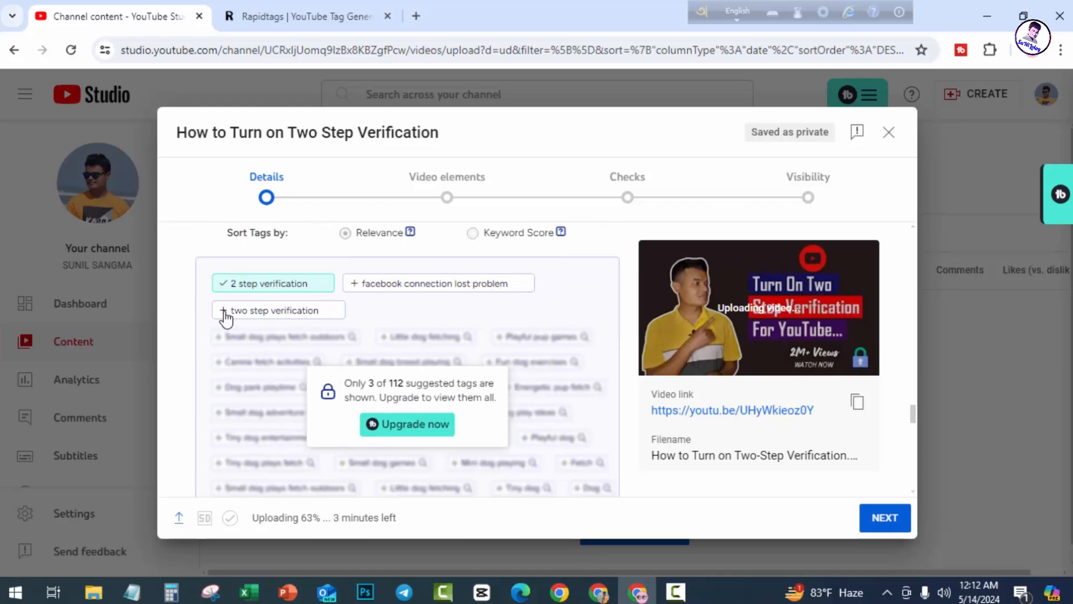
left_click(227, 312)
scroll(503, 363, "down", 5)
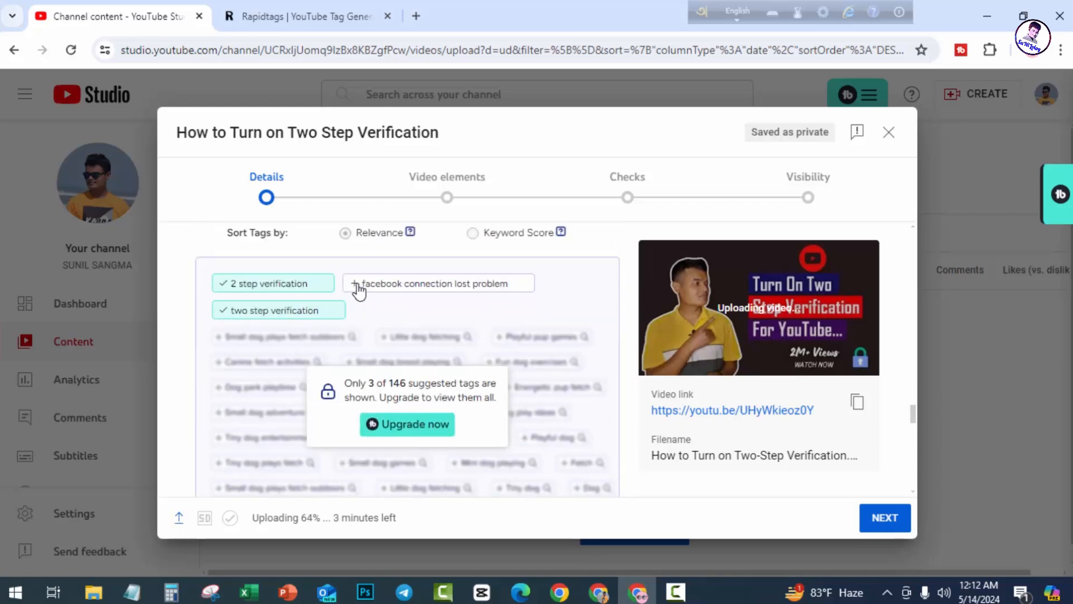
left_click(357, 285)
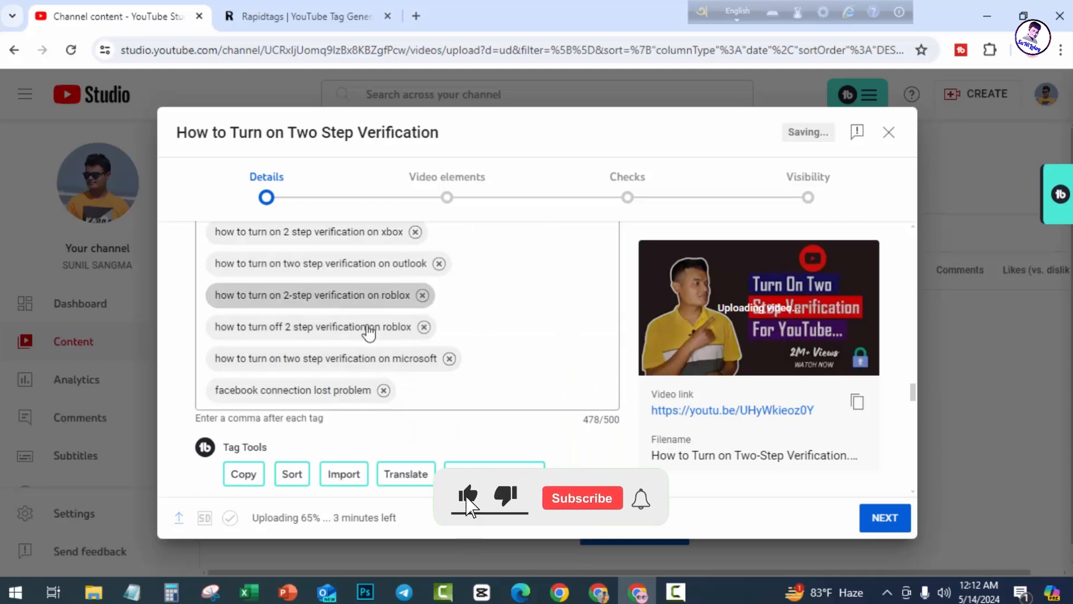
scroll(367, 328, "up", 3)
scroll(484, 382, "down", 5)
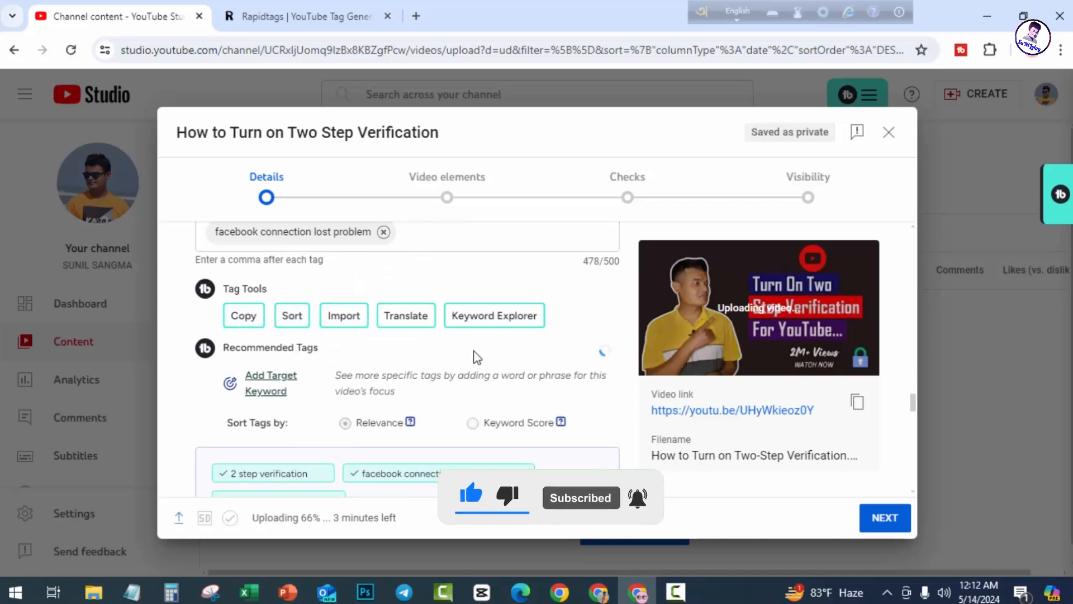
- Set the video language to Bangla in the language and captions certification section
scroll(474, 352, "down", 8)
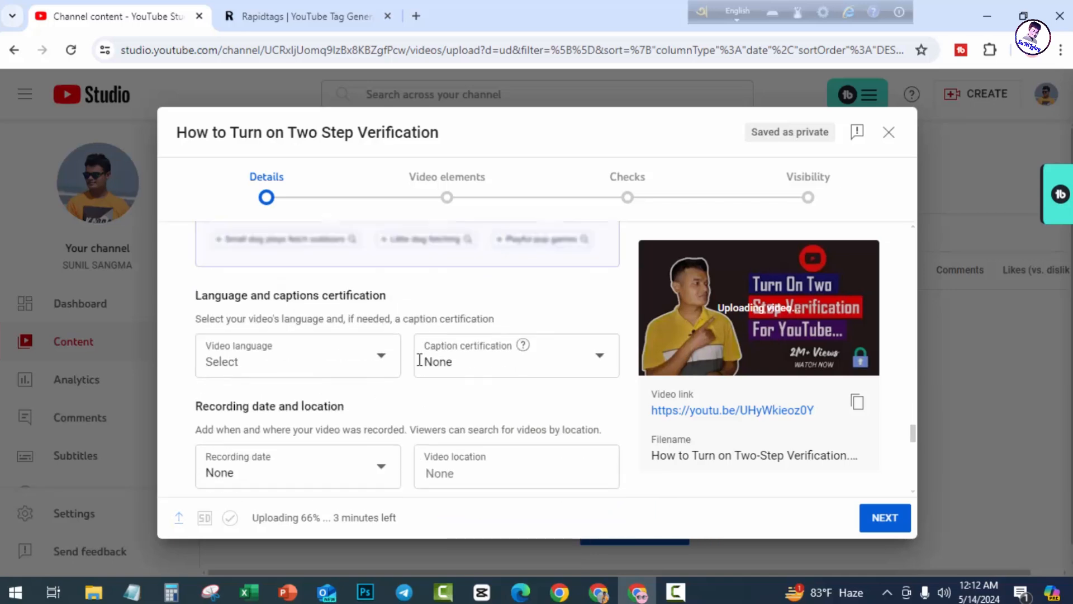
scroll(411, 341, "up", 2)
scroll(469, 347, "up", 2)
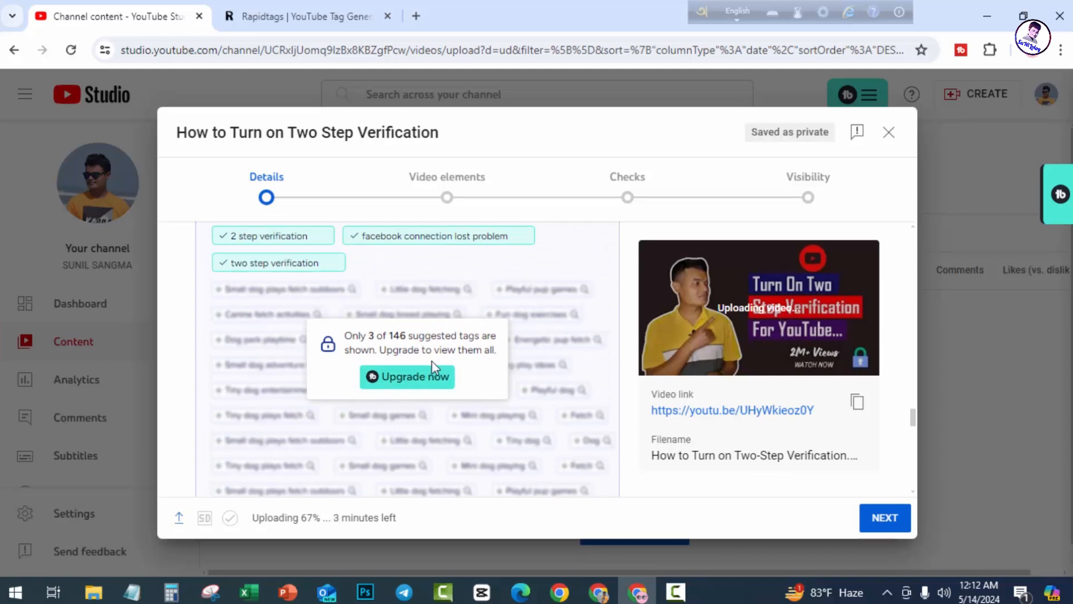
scroll(427, 369, "down", 7)
scroll(350, 352, "up", 3)
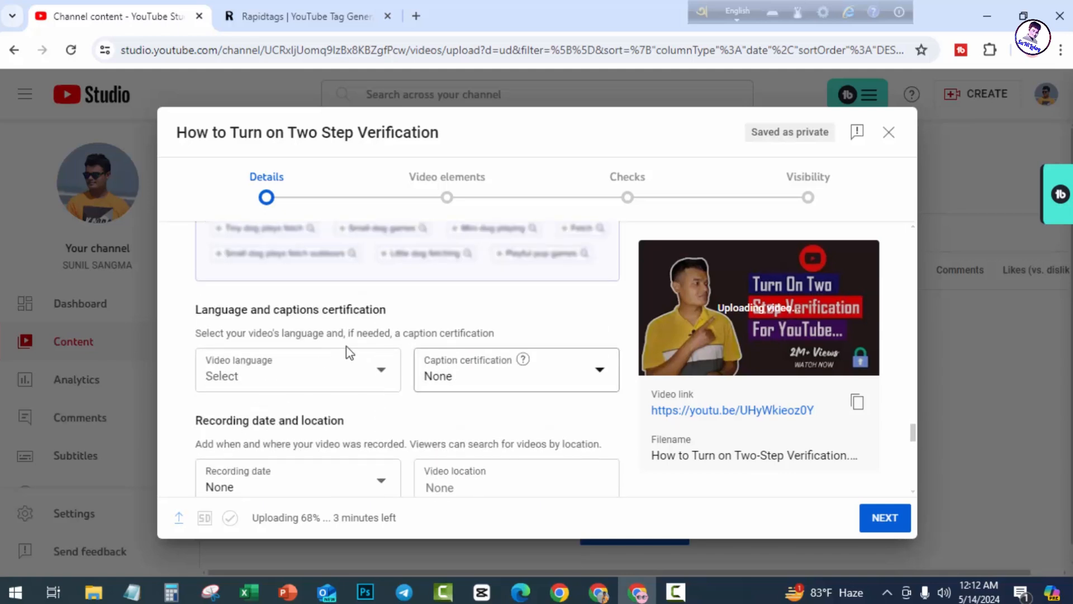
left_click(324, 387)
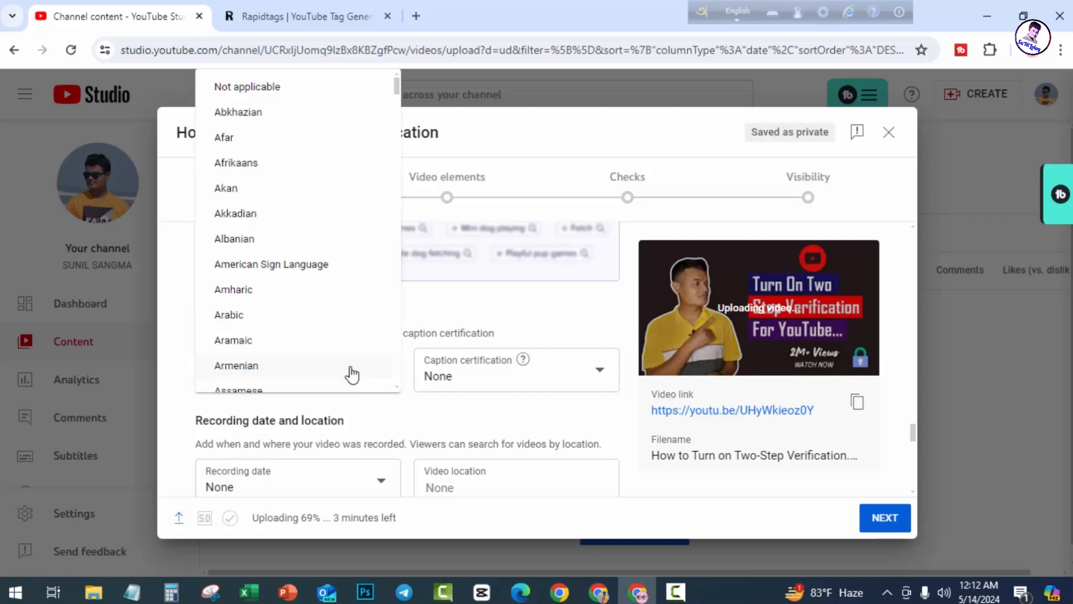
scroll(263, 277, "down", 3)
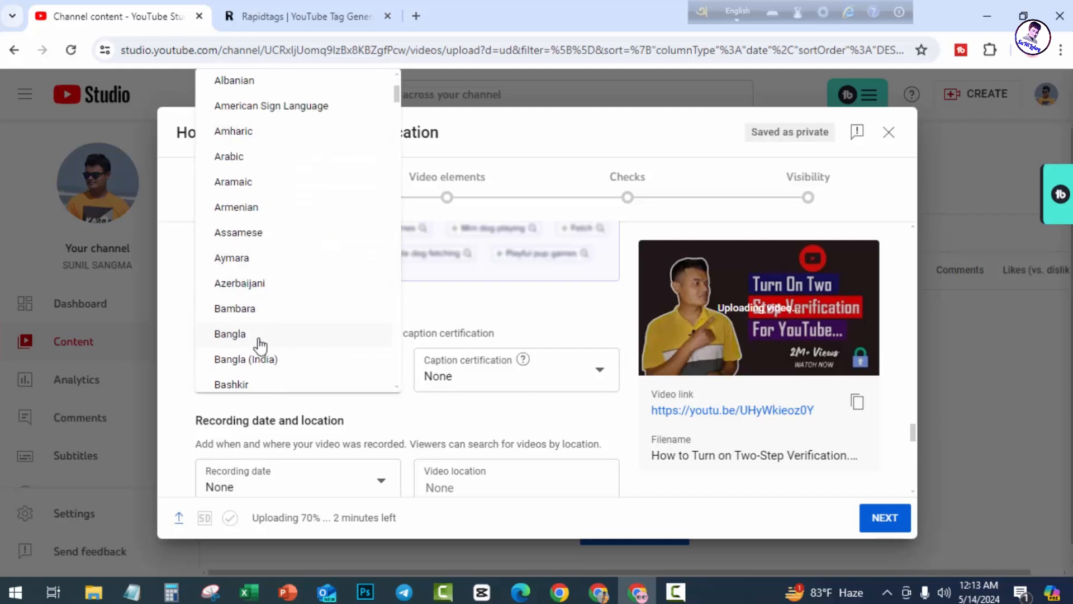
left_click(269, 342)
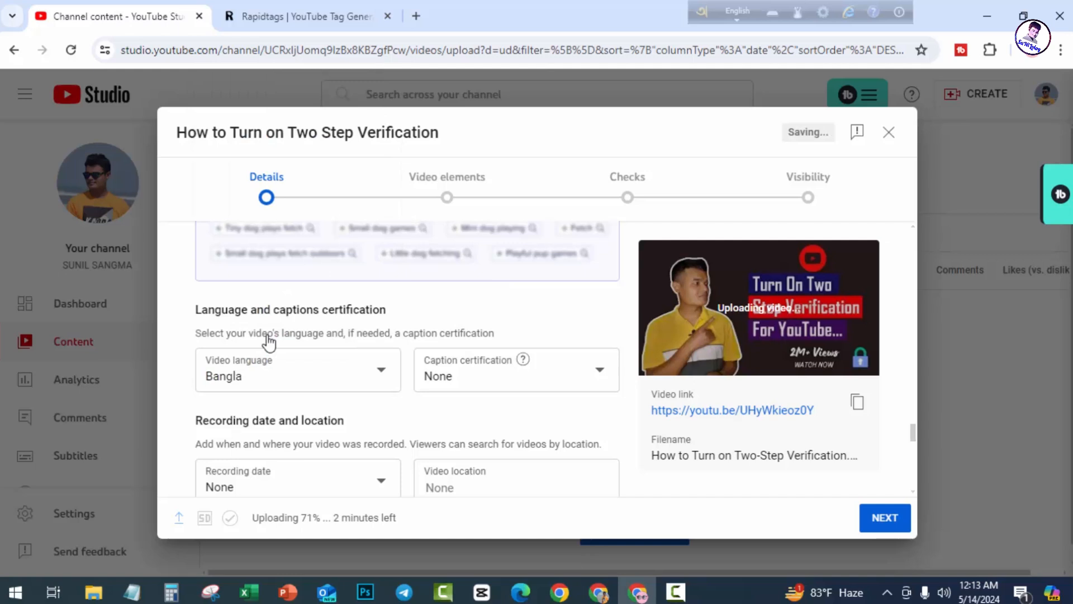
- Keep the caption certification at None and set the video's recording date to May 13, 2024
left_click(530, 382)
left_click(488, 370)
scroll(445, 390, "down", 3)
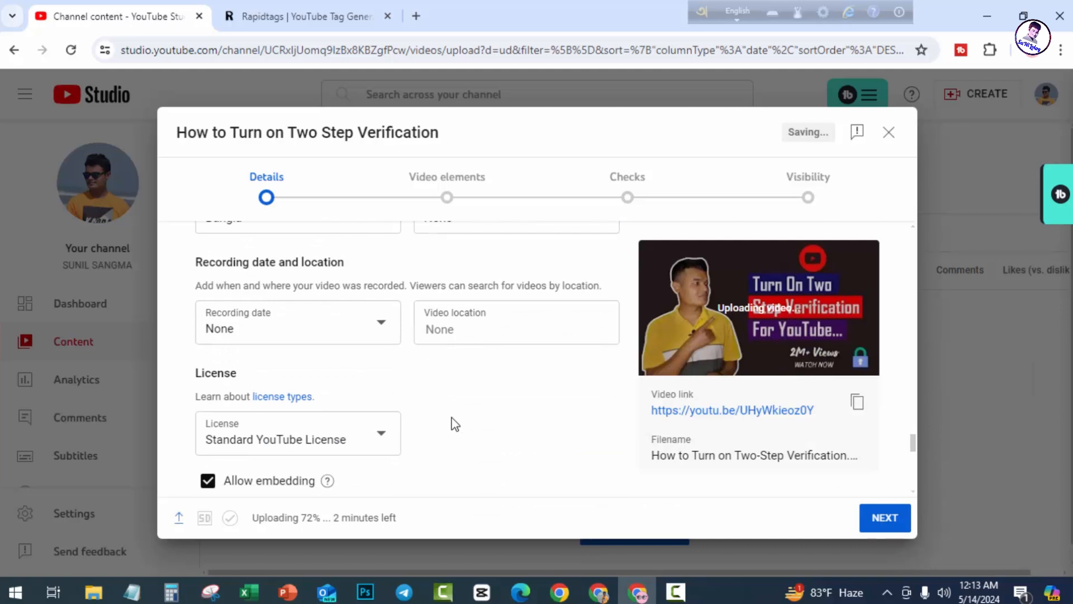
left_click(317, 336)
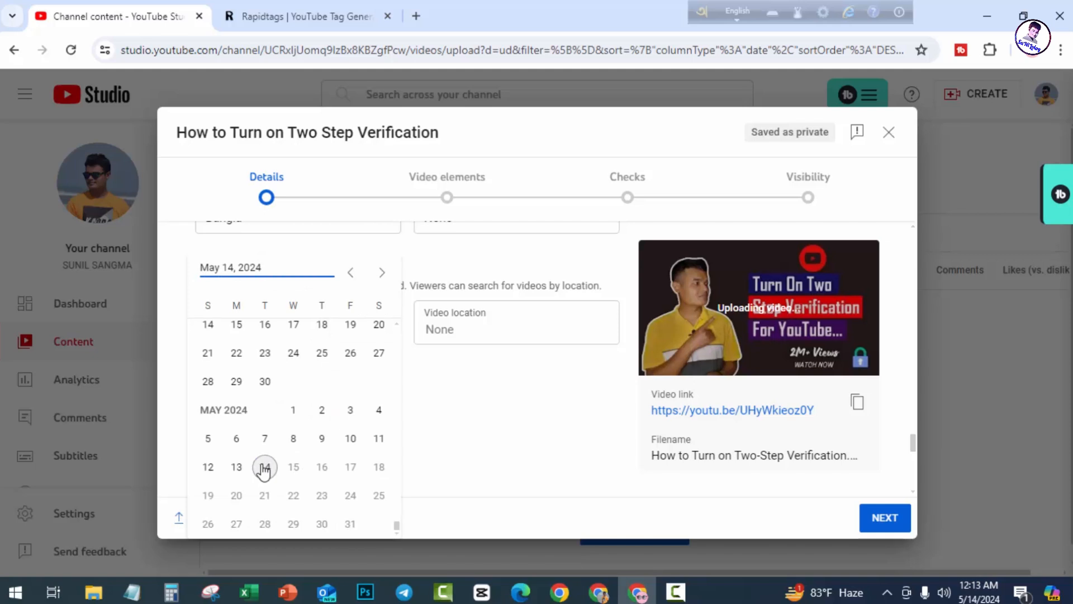
left_click(236, 468)
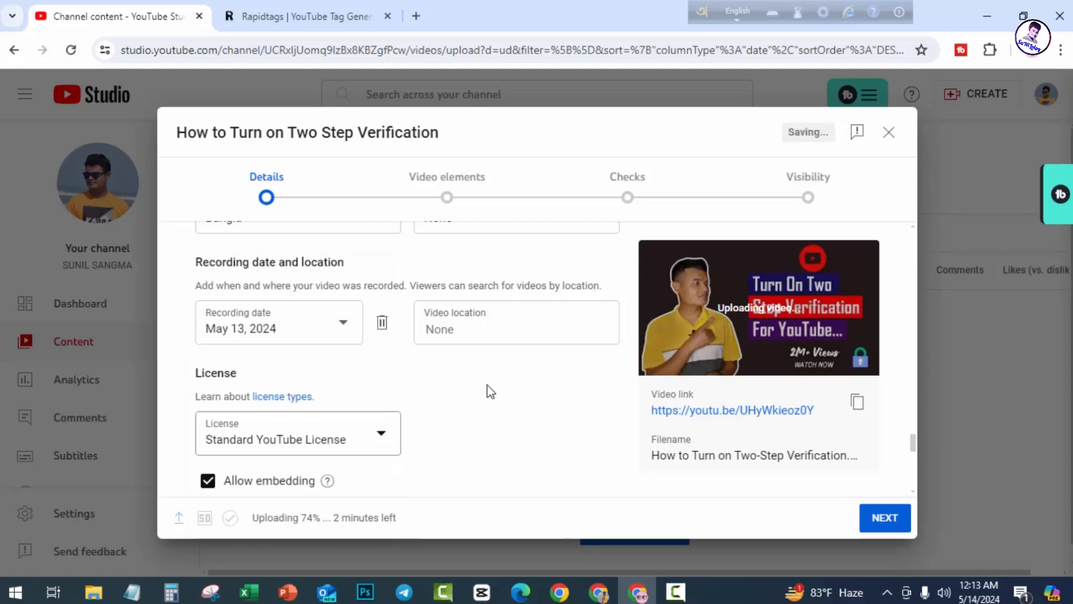
- Search for "gulshan 2" and set the video location to Gulshan 2, Dhaka
left_click(458, 327)
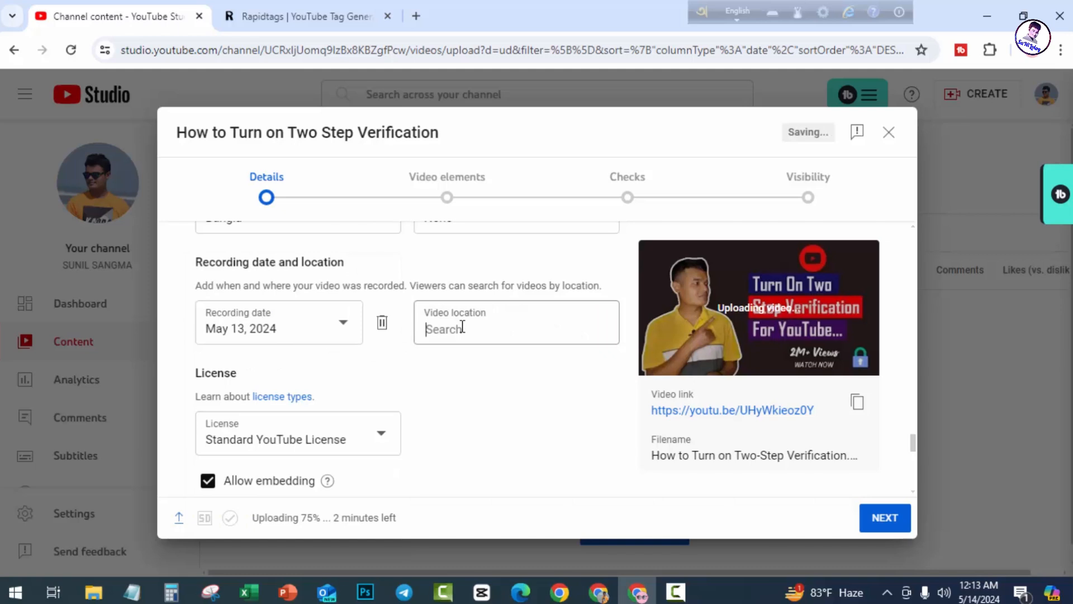
type("g")
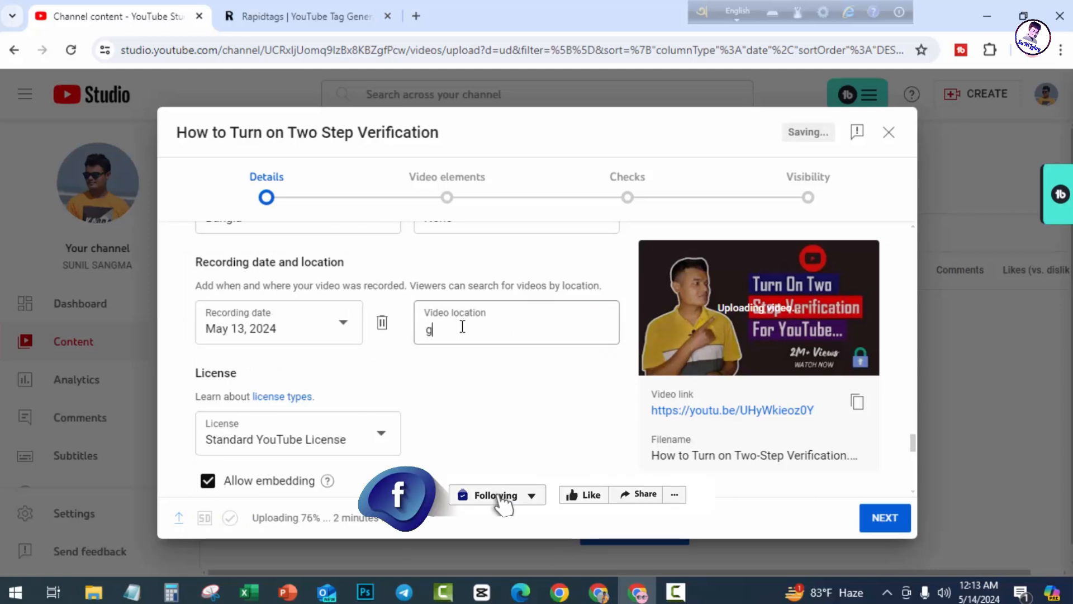
type("ulshan")
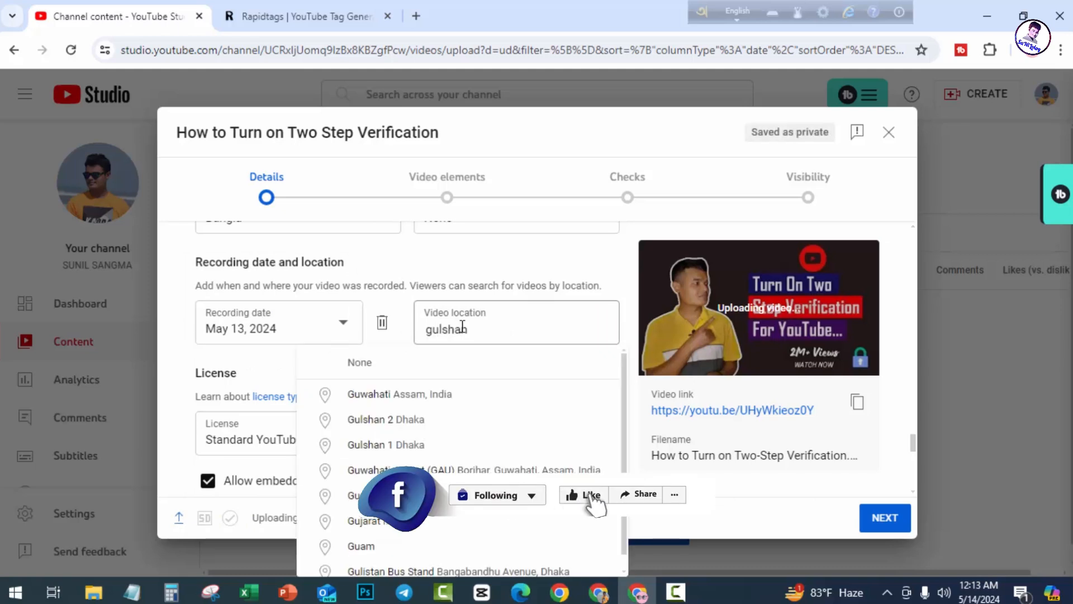
type(" 2")
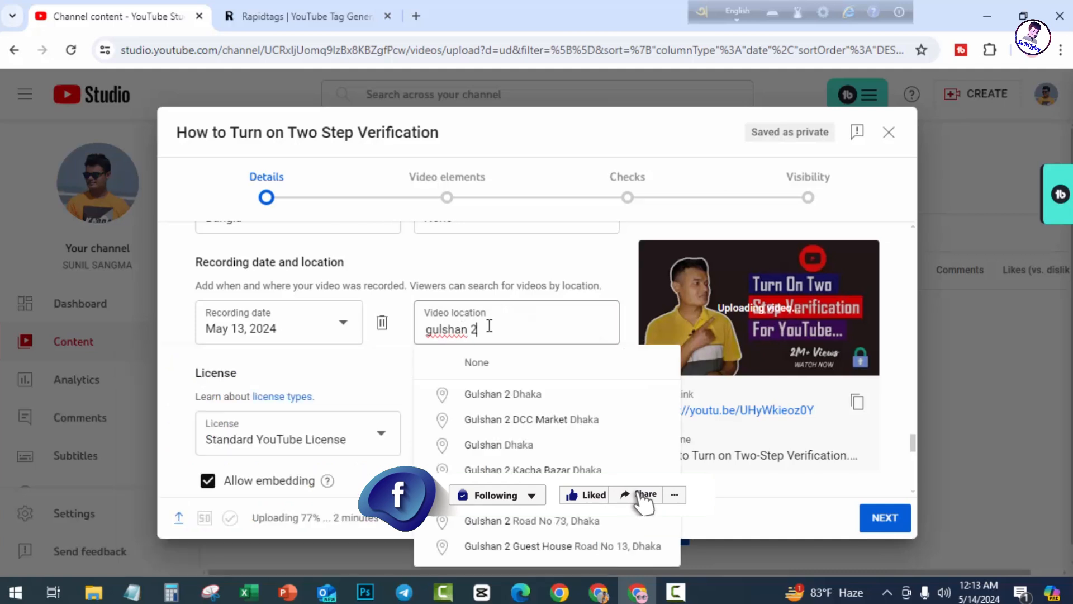
left_click(505, 394)
- Check the available license types for the video and leave it on Standard YouTube License
scroll(505, 288, "down", 3)
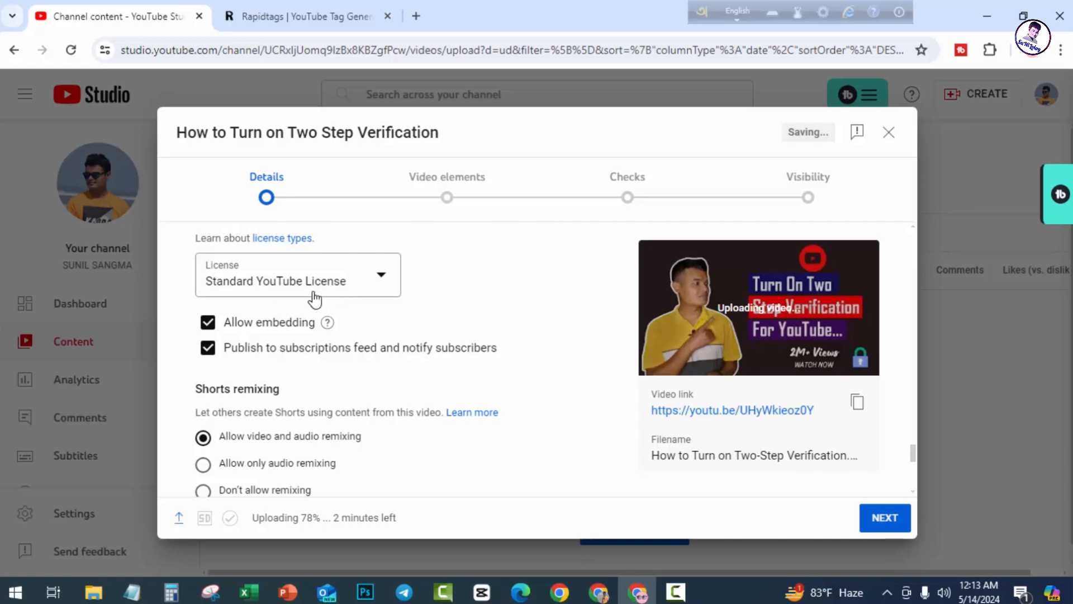
left_click(372, 284)
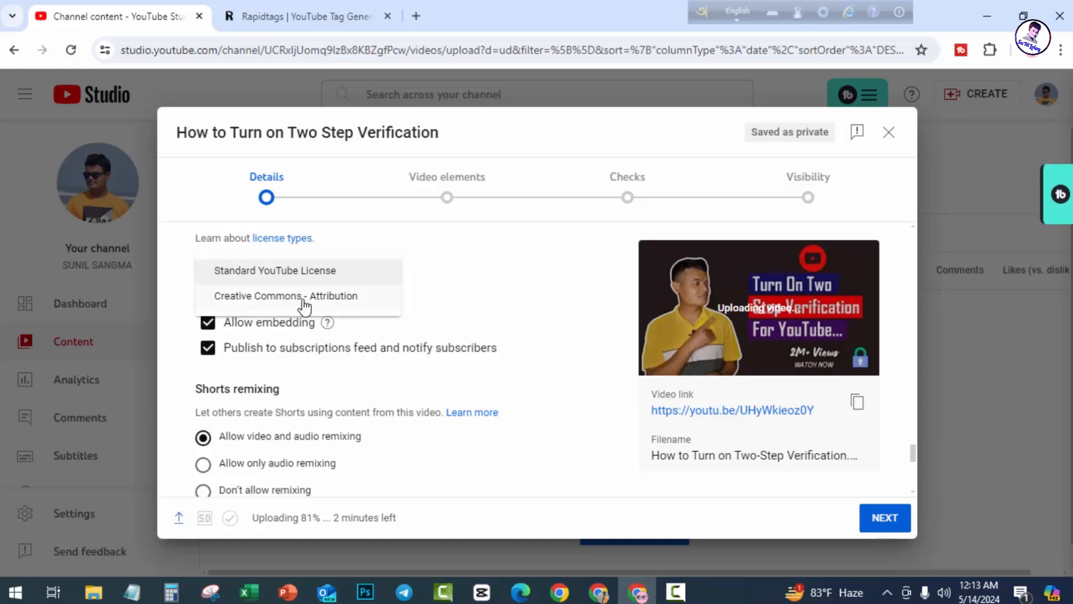
left_click(503, 285)
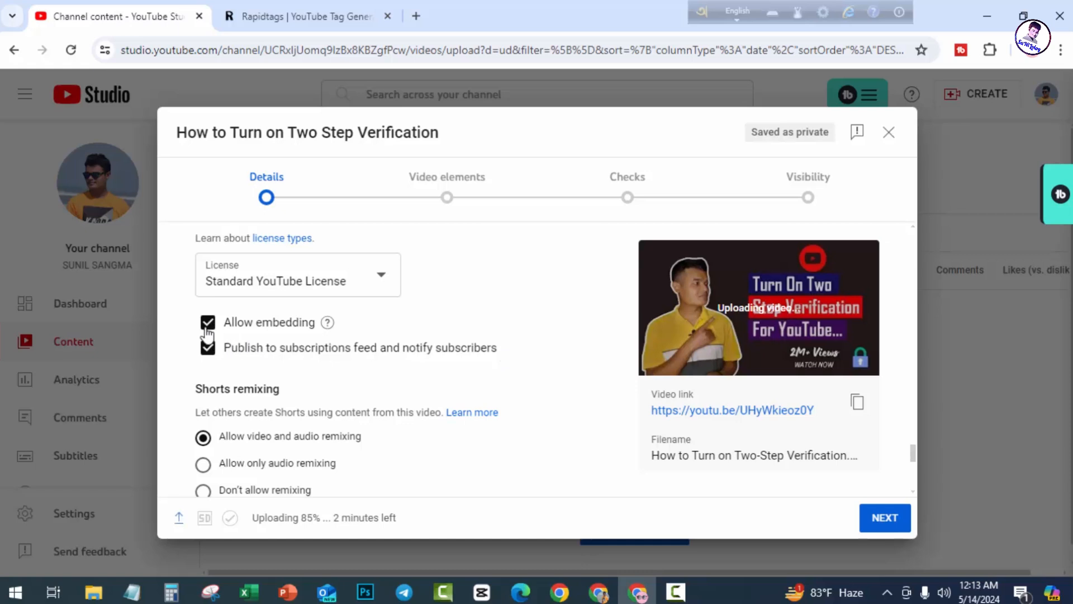
- Set the video's category to Science & Technology
scroll(455, 328, "down", 3)
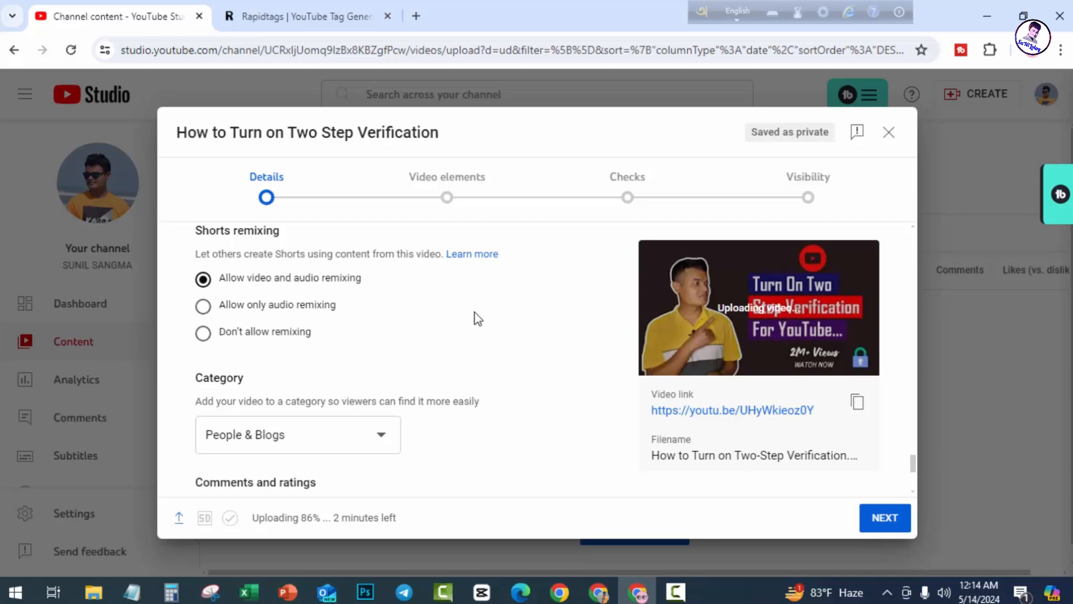
scroll(486, 319, "down", 3)
scroll(418, 320, "up", 2)
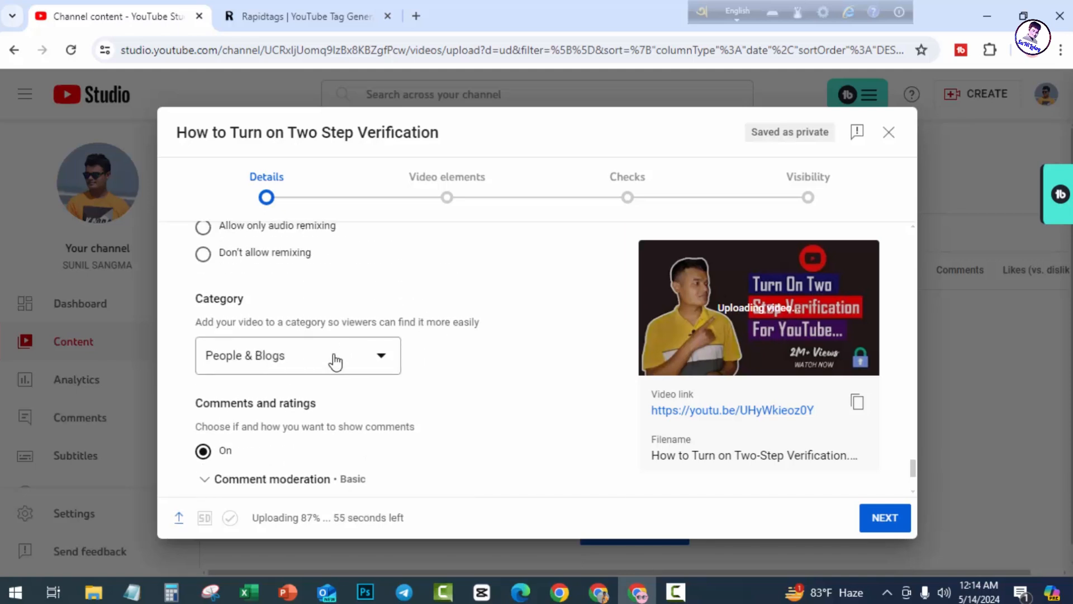
left_click(335, 361)
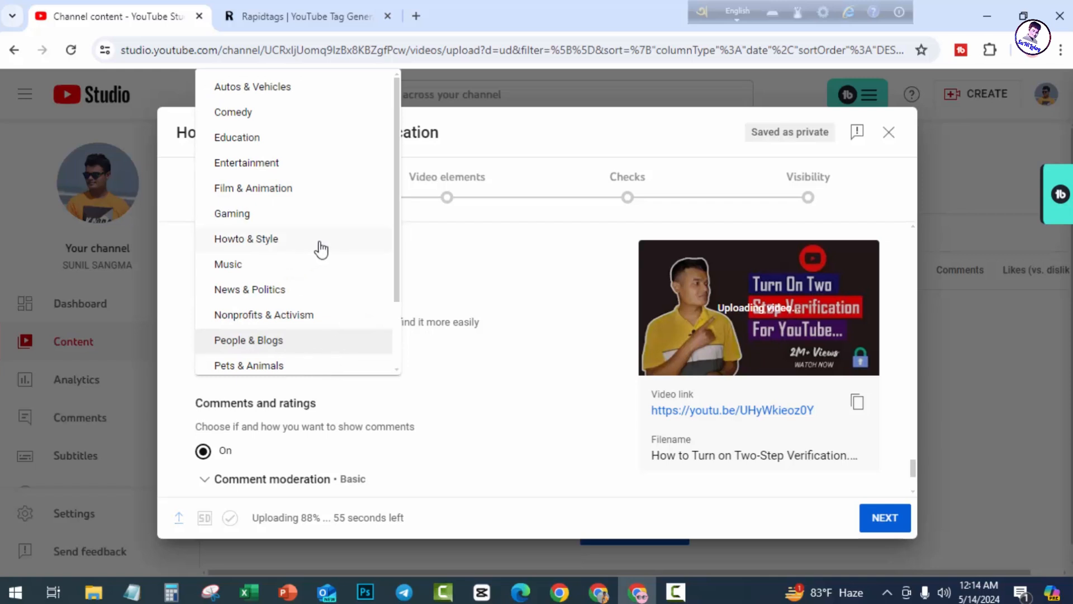
scroll(320, 252, "down", 2)
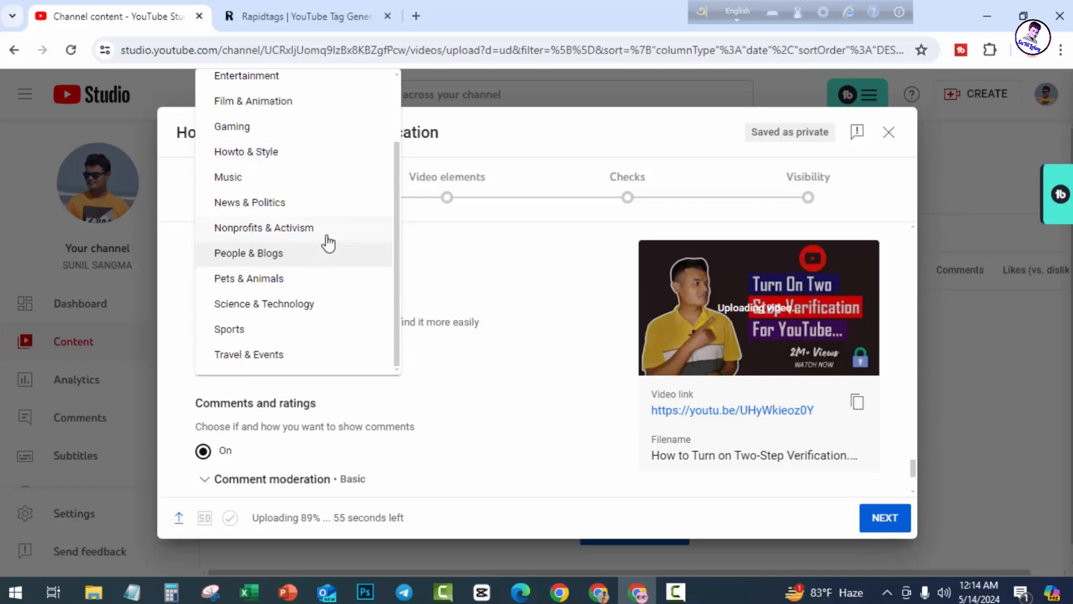
scroll(314, 307, "up", 2)
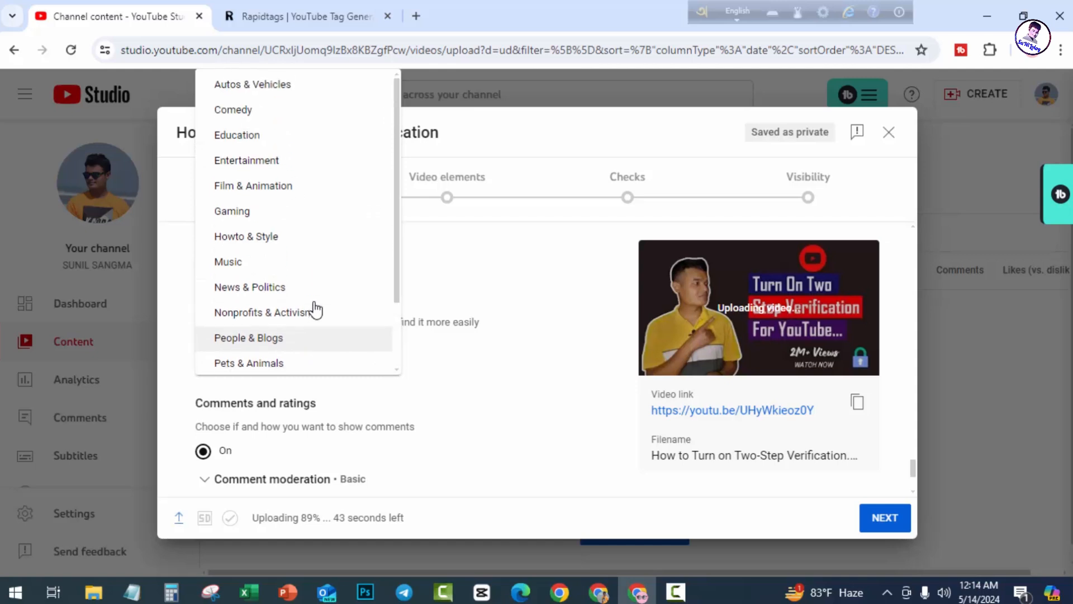
scroll(289, 223, "down", 2)
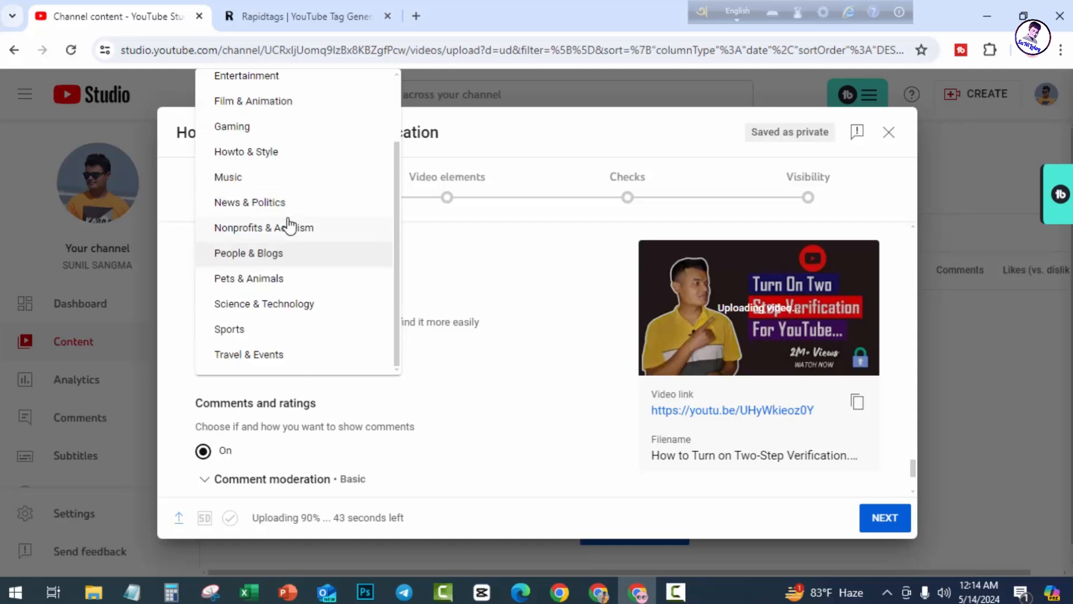
left_click(293, 305)
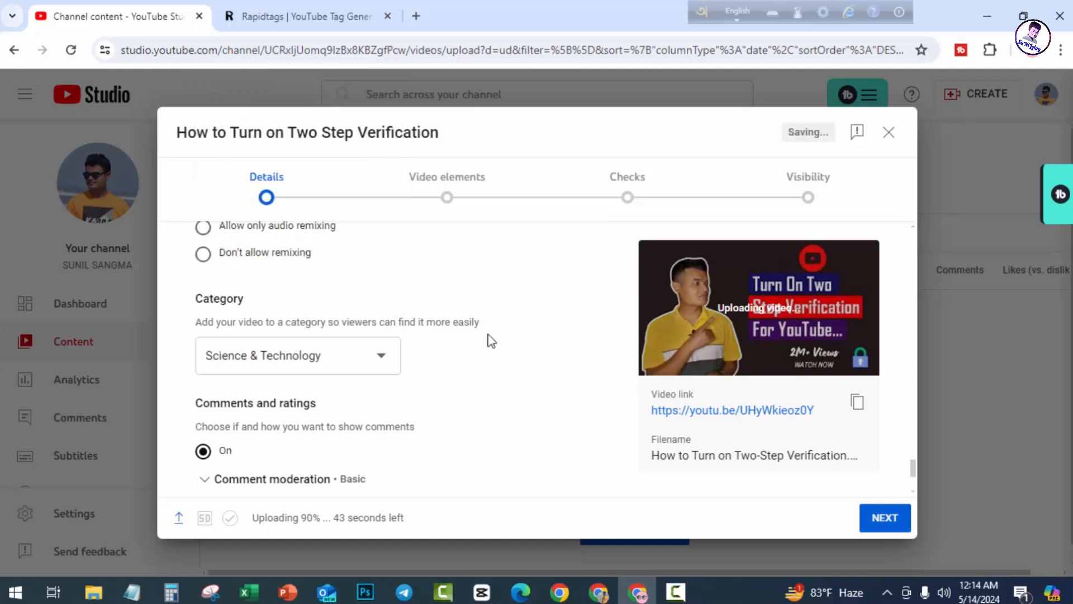
- Review the comment settings and all the completed video details, including title, description and automatic features
scroll(401, 338, "down", 3)
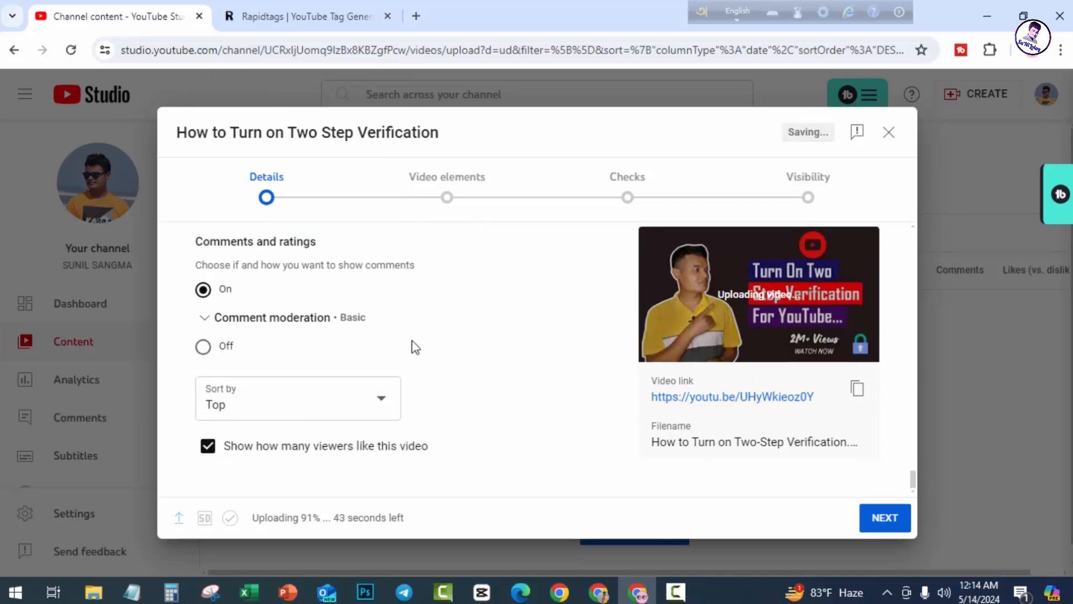
scroll(415, 347, "up", 10)
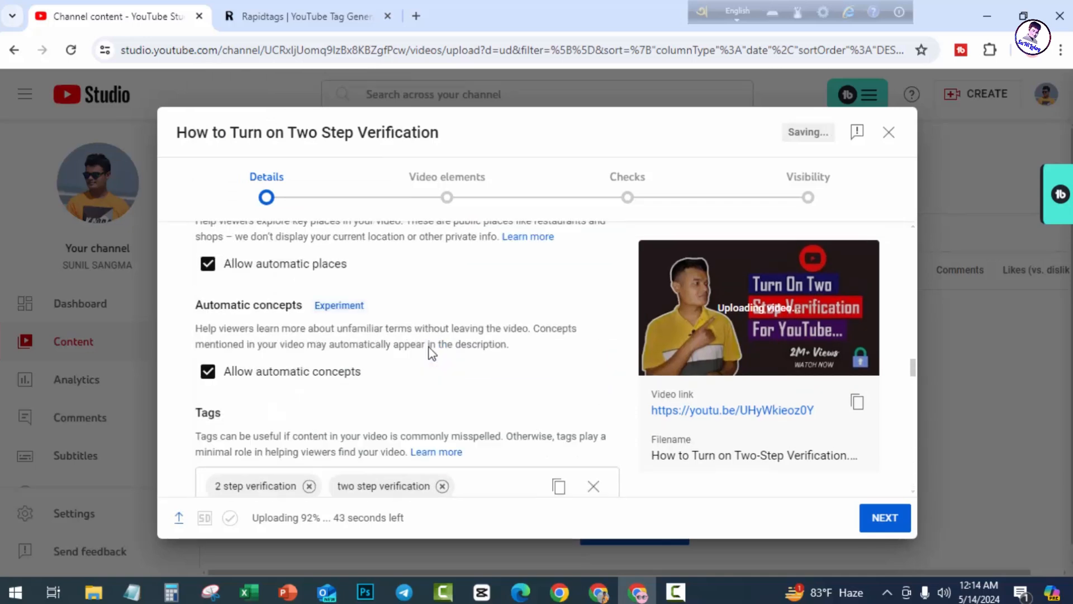
scroll(431, 352, "up", 15)
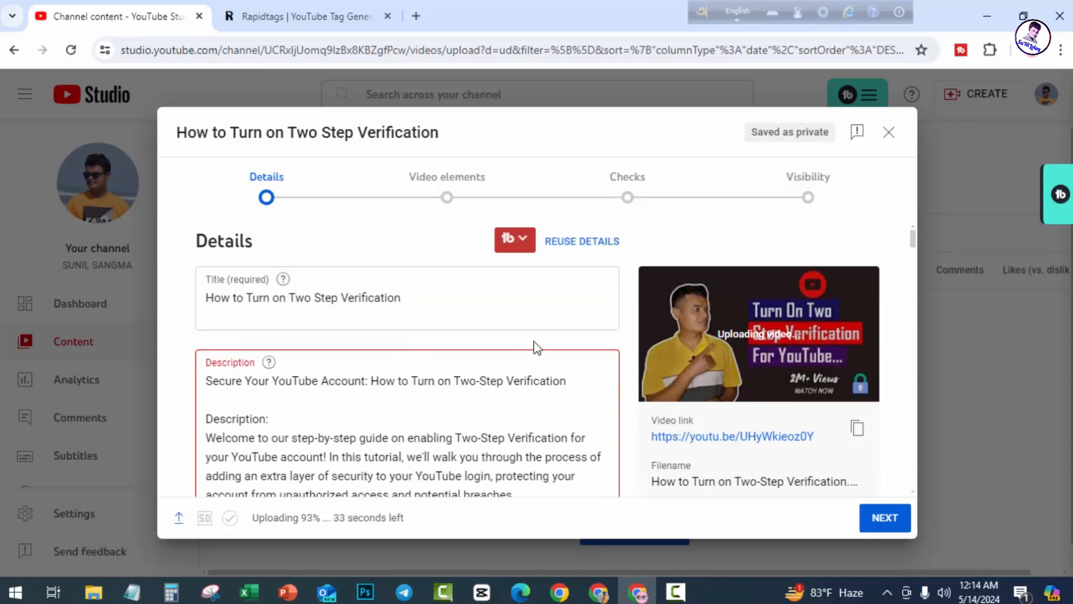
scroll(365, 378, "down", 4)
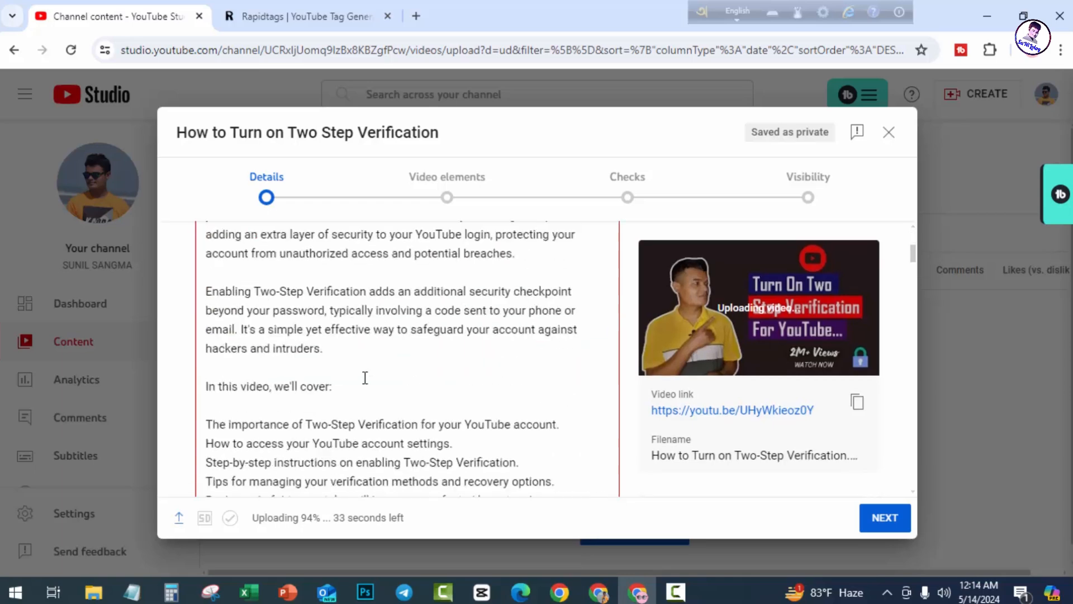
scroll(365, 377, "down", 12)
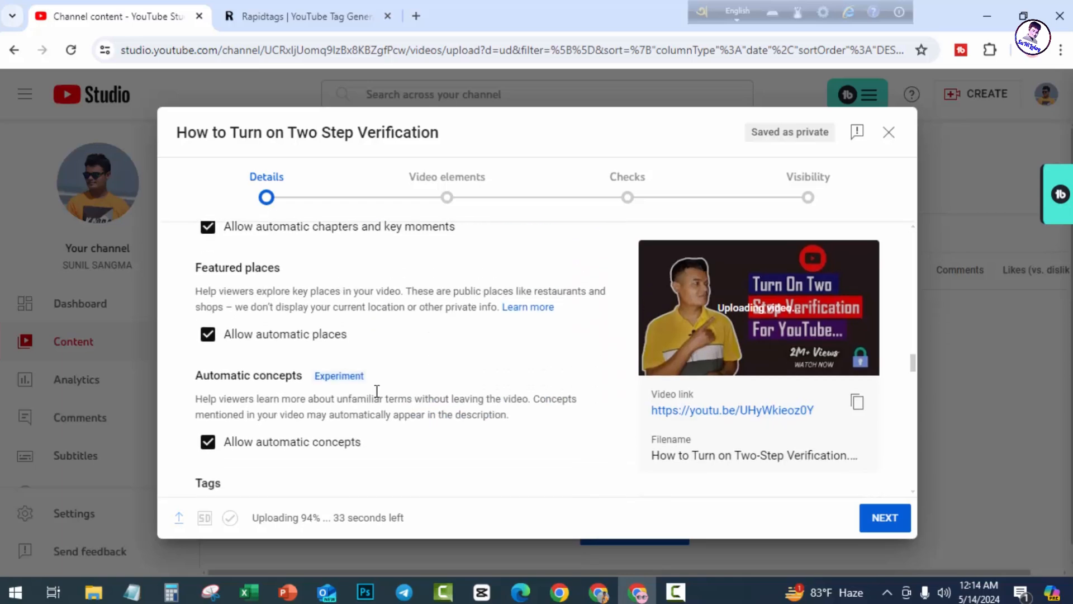
scroll(377, 391, "down", 3)
scroll(377, 391, "up", 15)
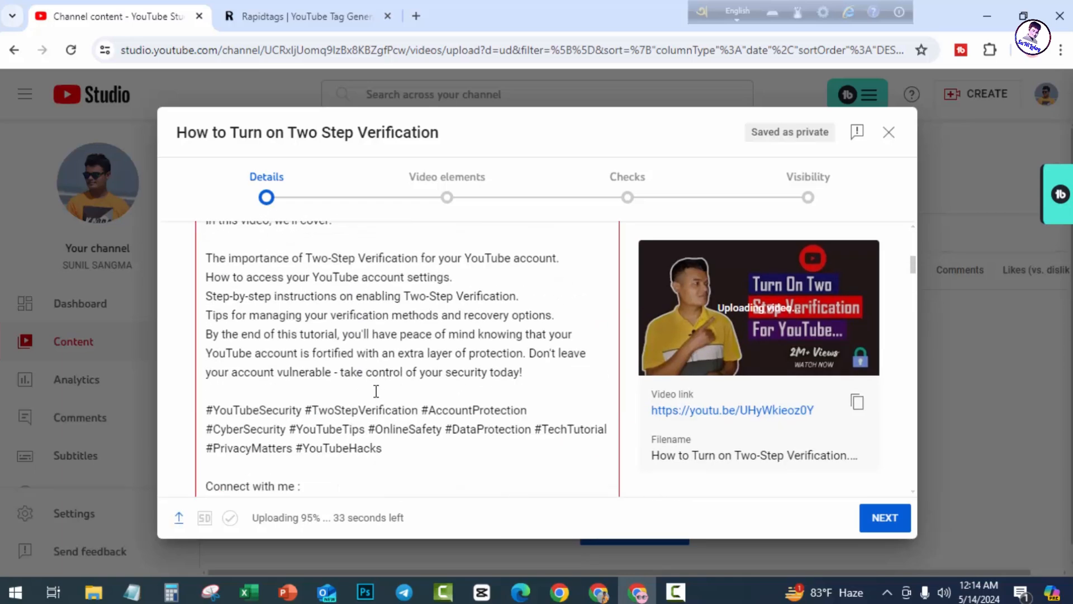
scroll(376, 391, "up", 5)
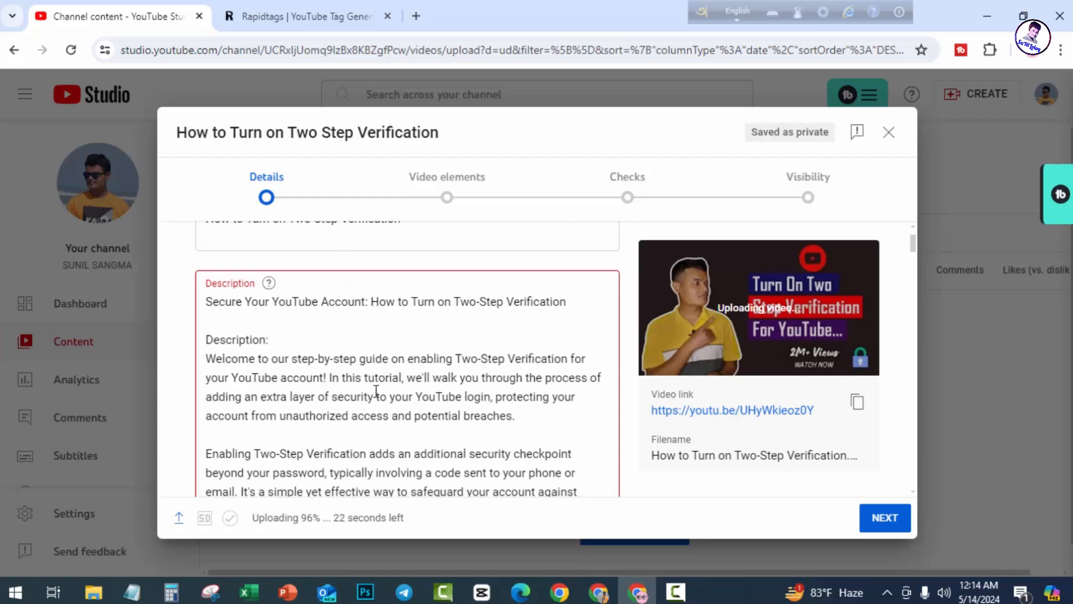
scroll(376, 391, "up", 3)
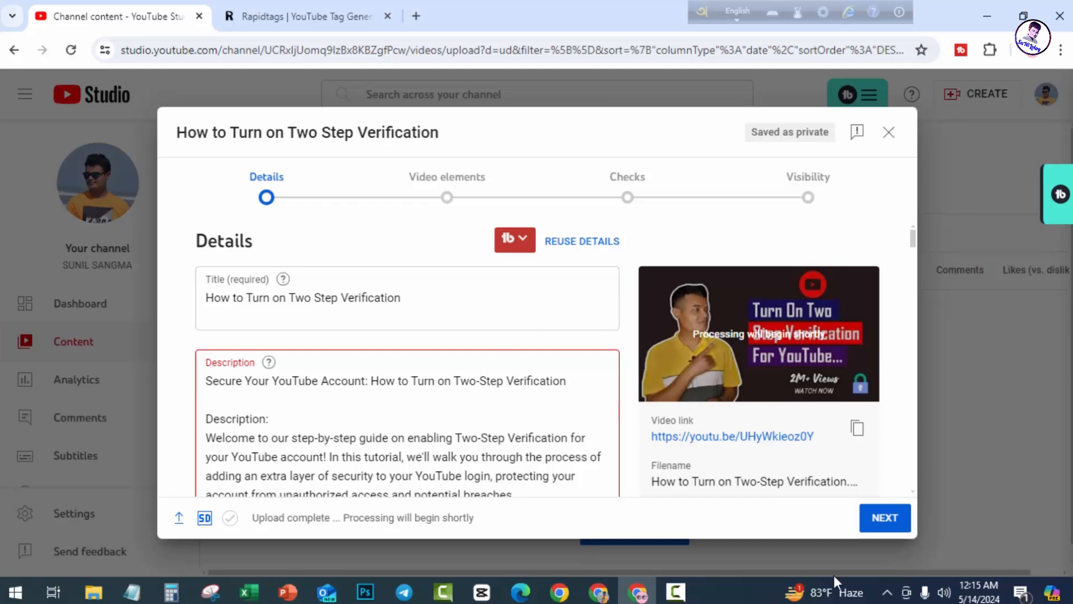
- Proceed to the video elements stage and look over the subtitles, end screen and cards options
left_click(880, 528)
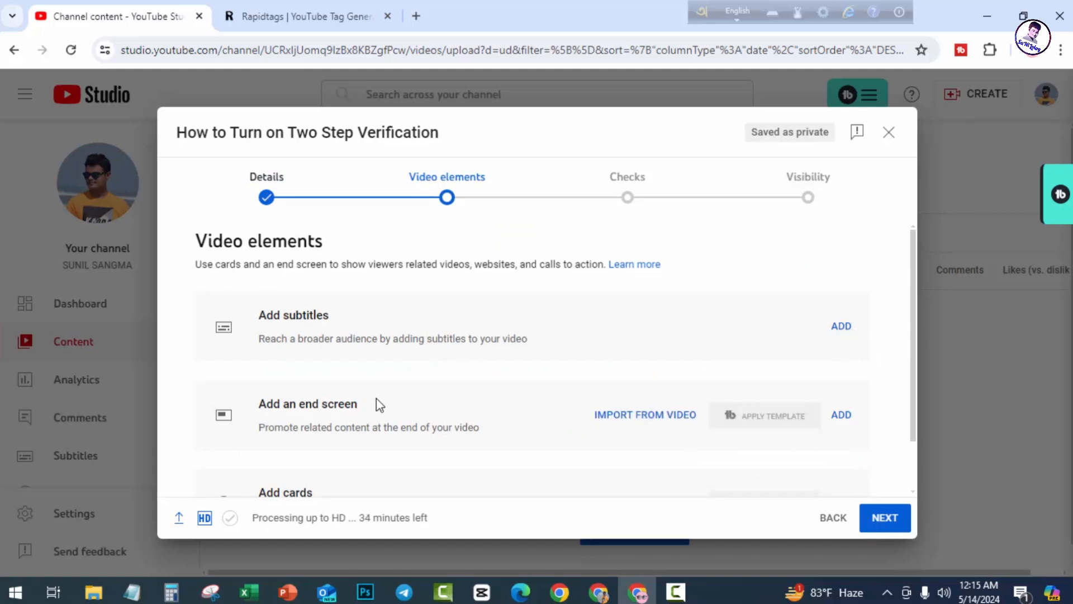
scroll(379, 402, "down", 1)
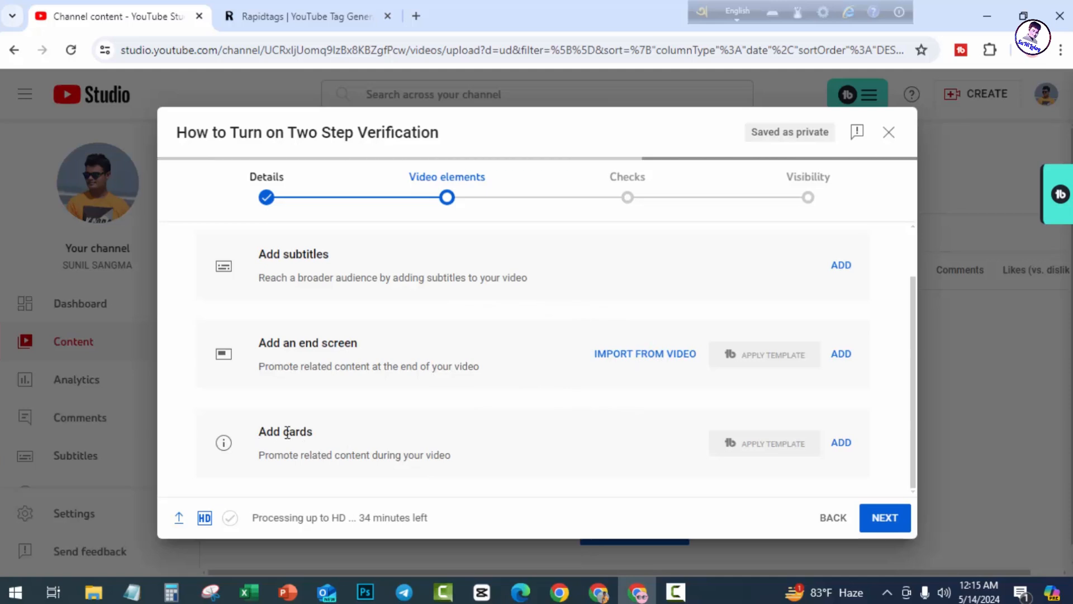
left_click_drag(259, 432, 318, 438)
left_click(349, 437)
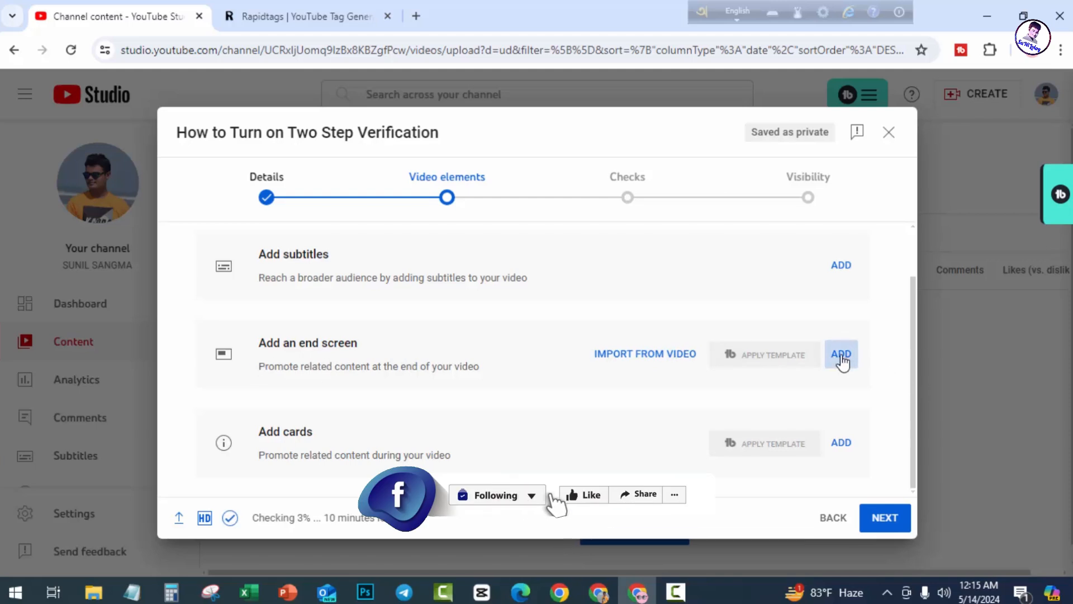
- Add an end screen using the first "1 video, 1 subscribe" layout, save it and continue to the checks stage
left_click(841, 355)
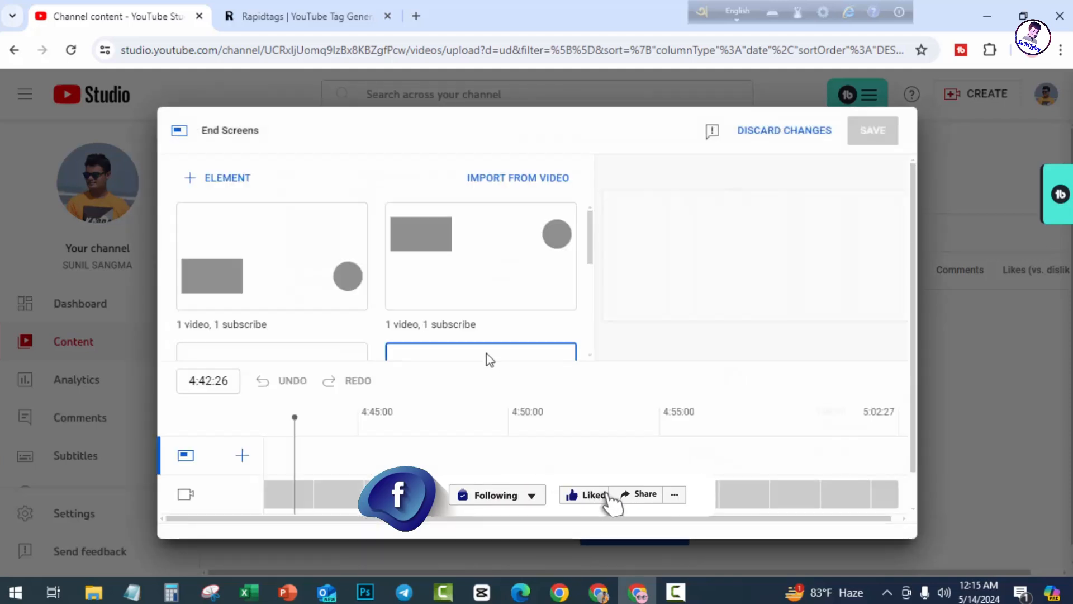
scroll(314, 262, "down", 4)
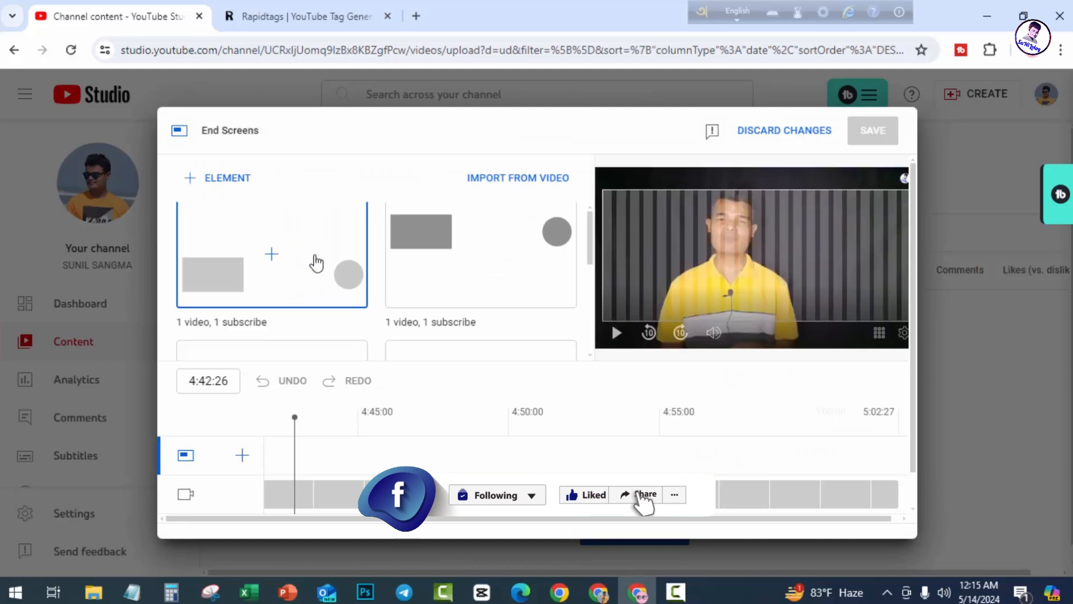
scroll(327, 284, "up", 4)
scroll(357, 284, "down", 3)
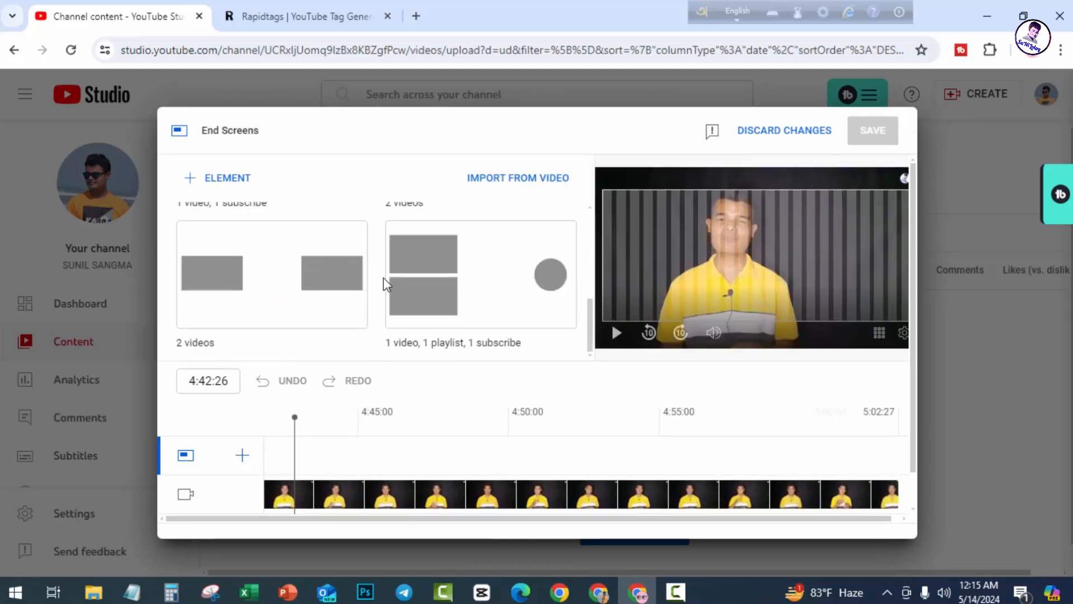
scroll(420, 283, "up", 4)
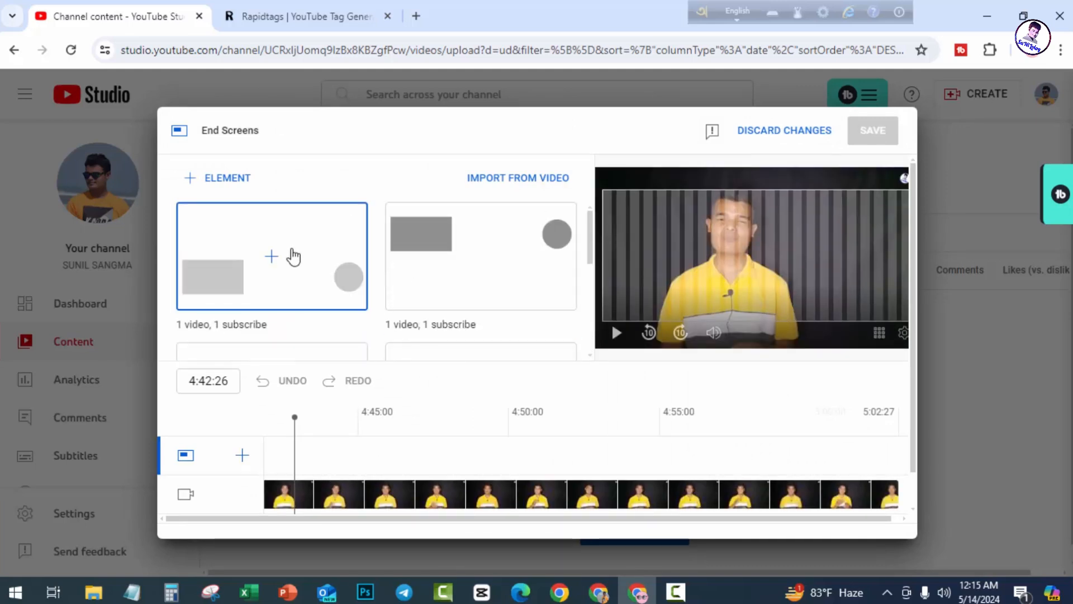
left_click(293, 256)
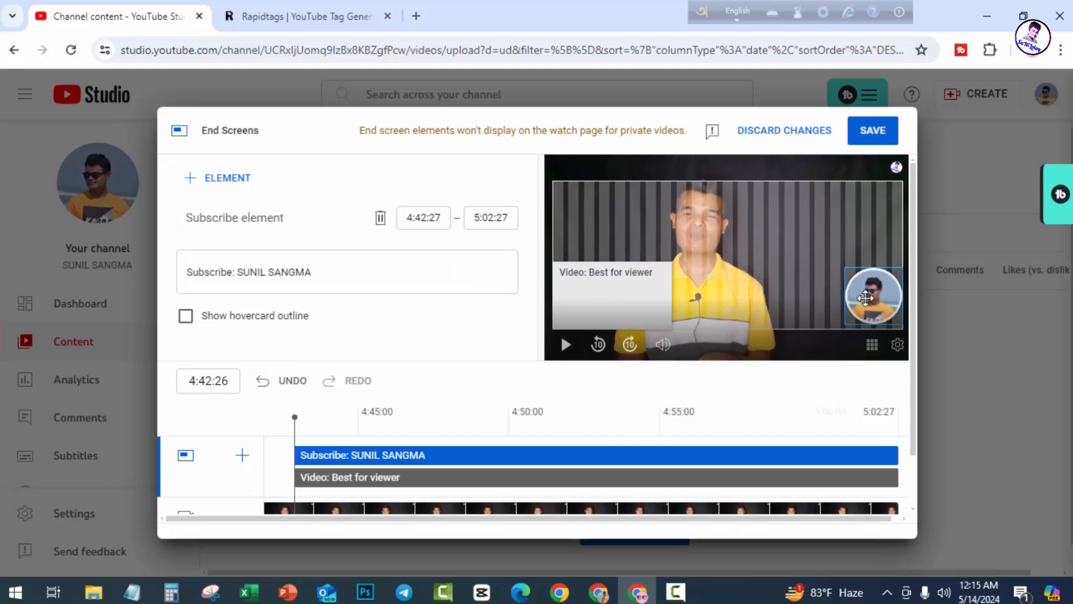
left_click(869, 134)
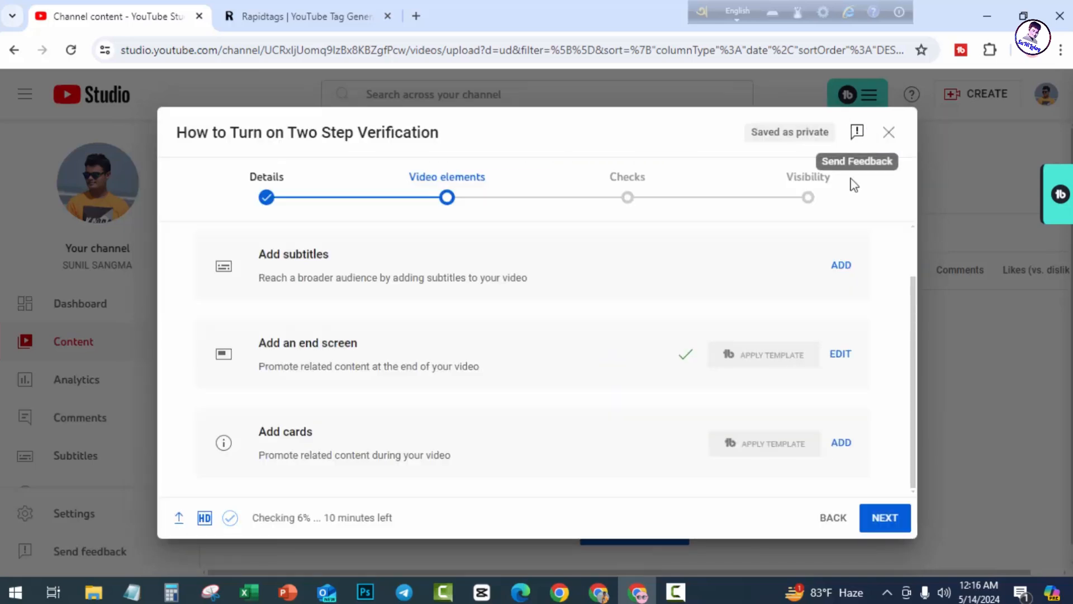
left_click(877, 526)
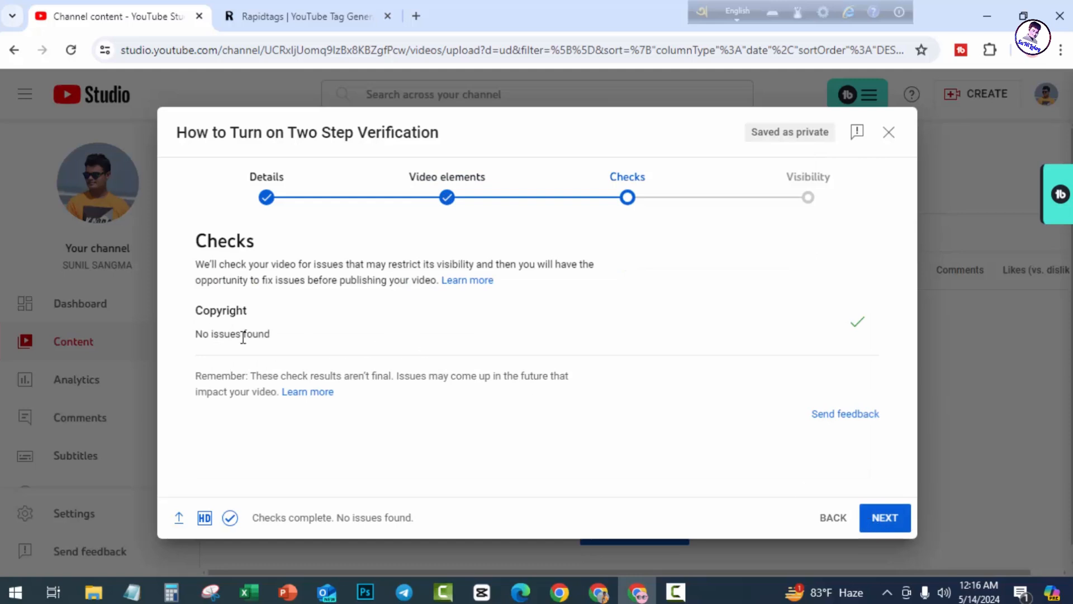
- Proceed to the visibility stage and expand the schedule options for making the video public
left_click(885, 520)
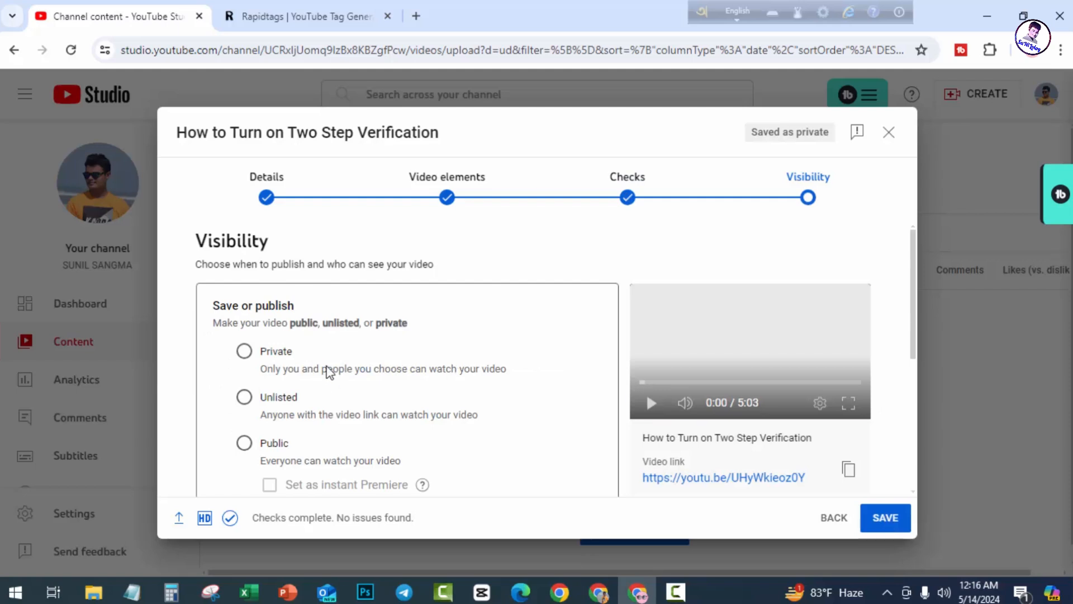
scroll(404, 371, "down", 4)
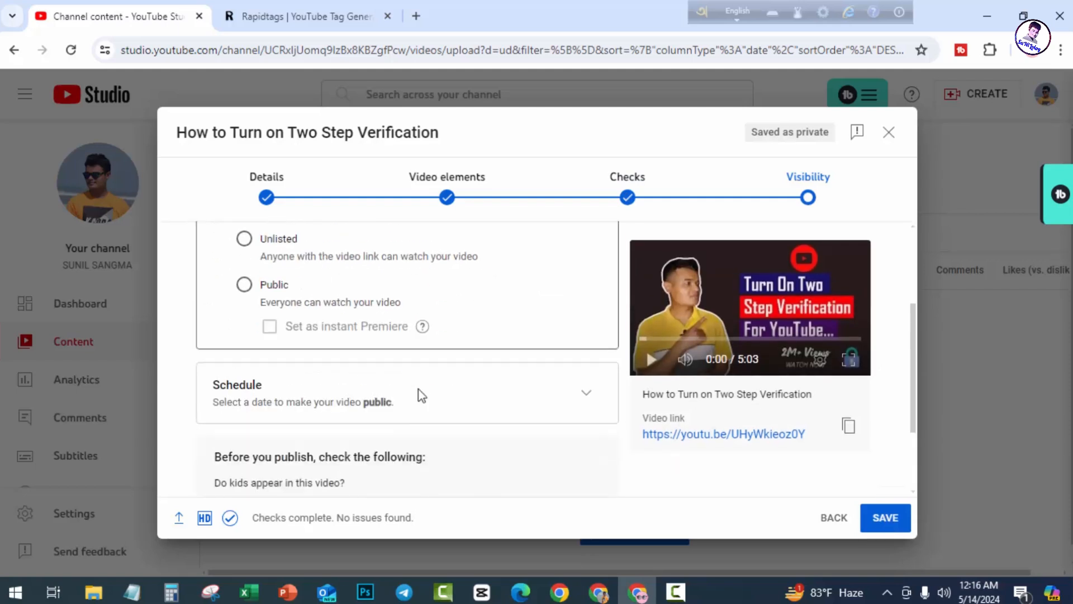
left_click(582, 316)
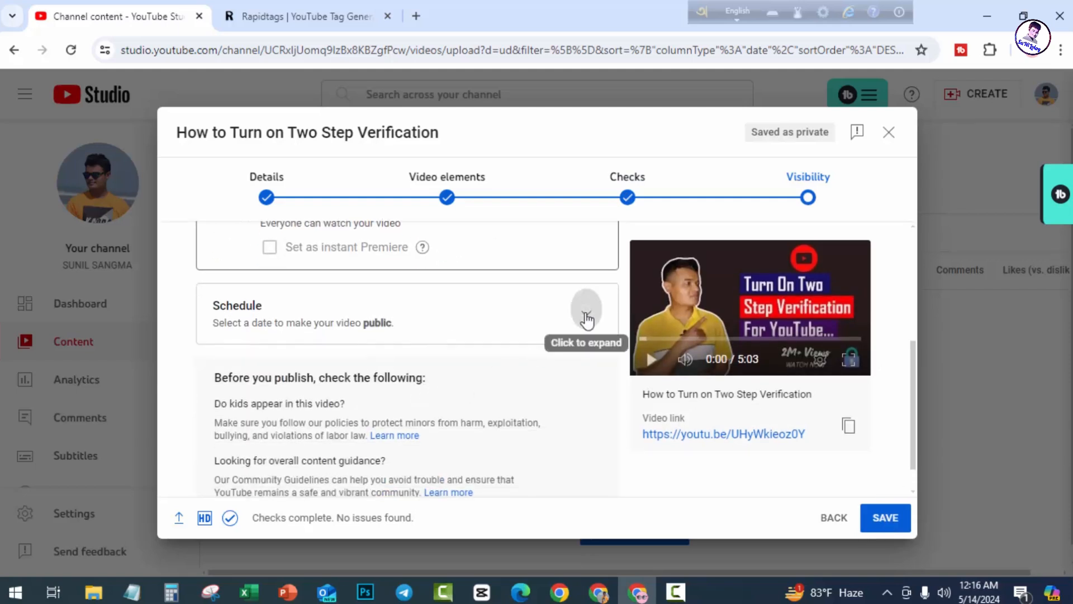
scroll(490, 412, "up", 4)
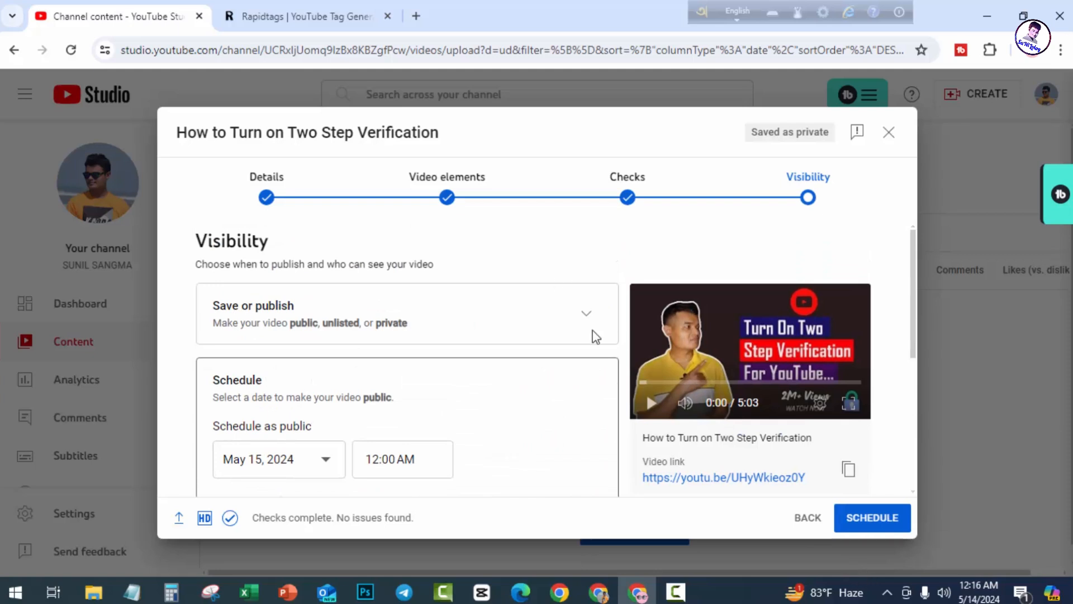
- Set the video's scheduled public release to May 14, 2024 at 9:00 PM
scroll(385, 353, "down", 1)
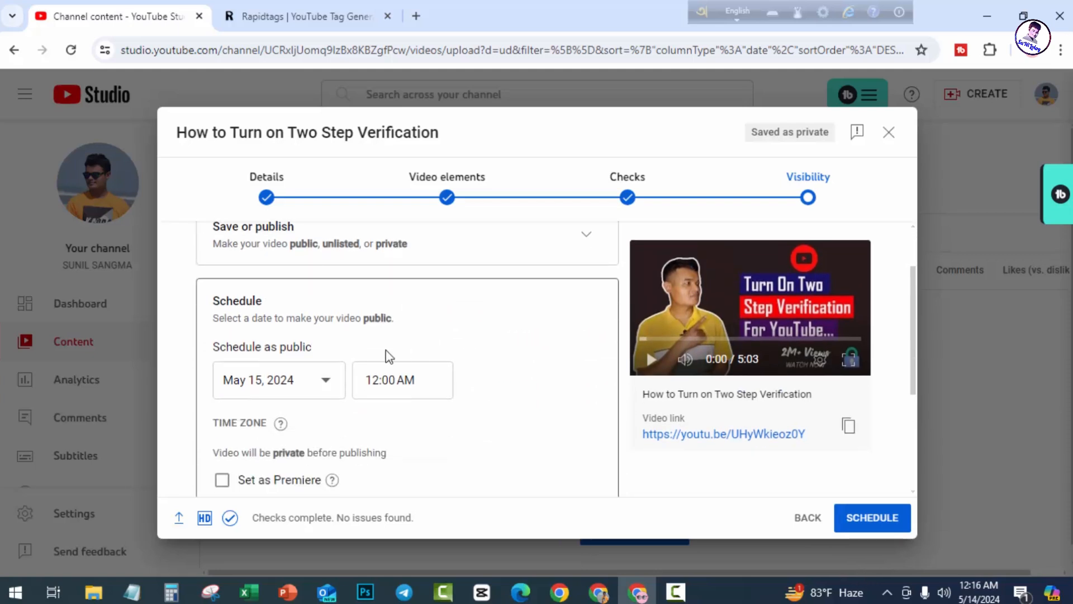
left_click(310, 380)
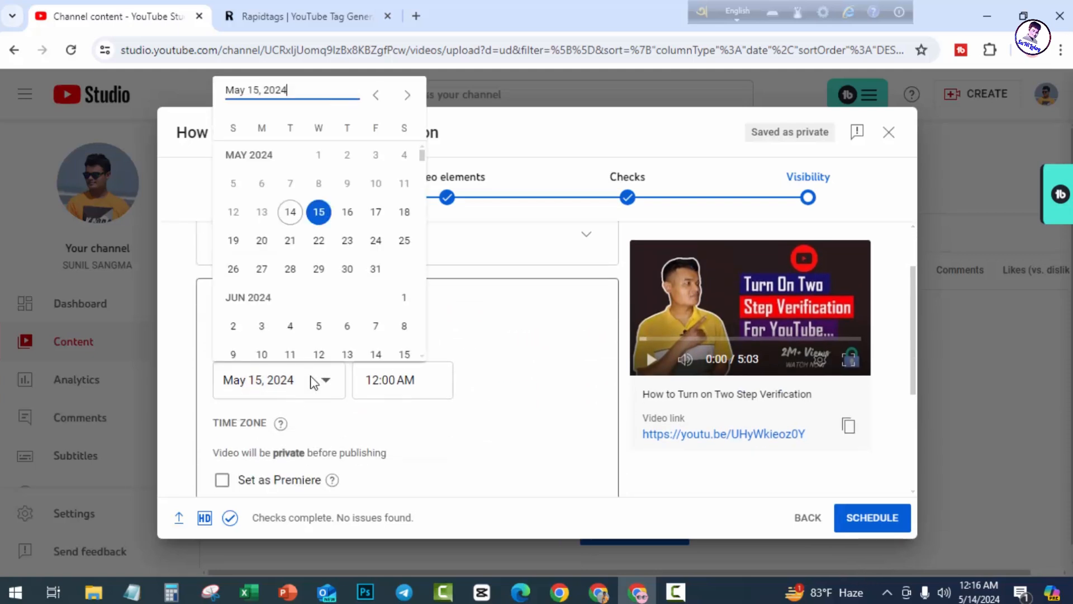
left_click(290, 212)
left_click(388, 380)
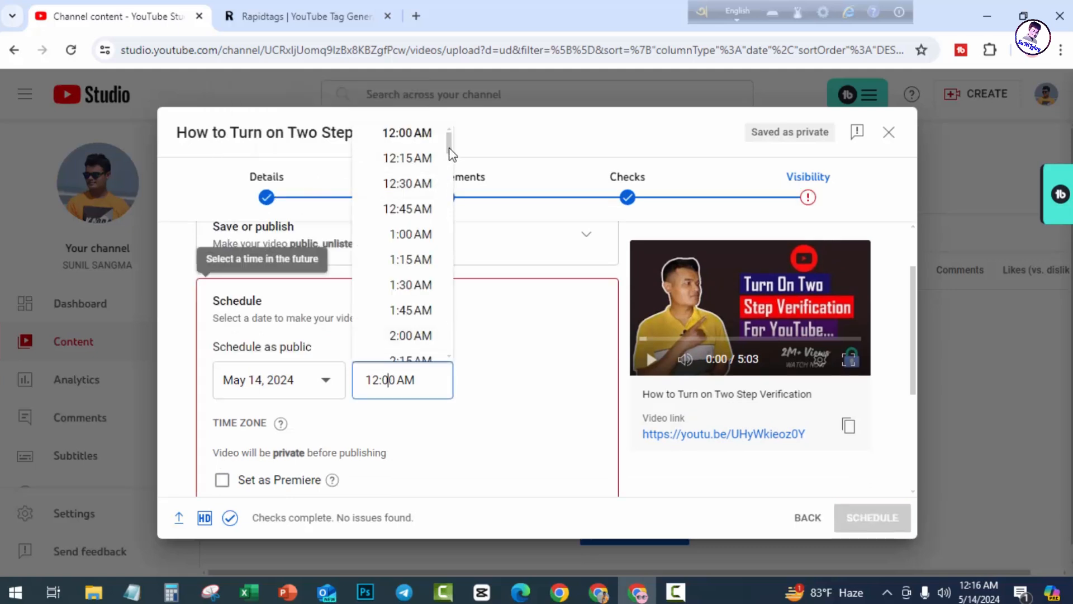
left_click_drag(448, 160, 444, 329)
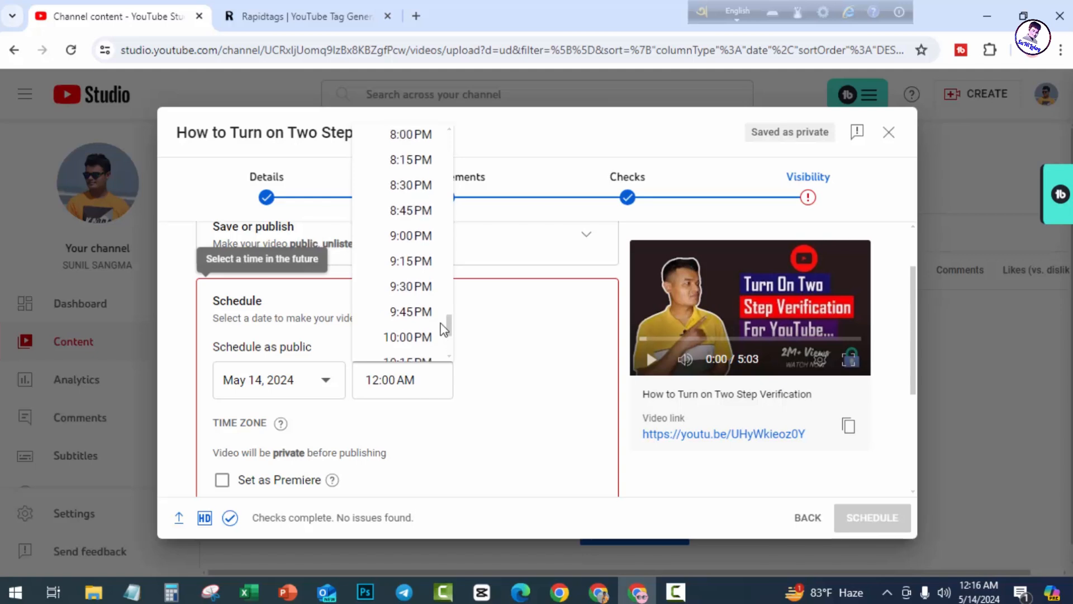
left_click(400, 235)
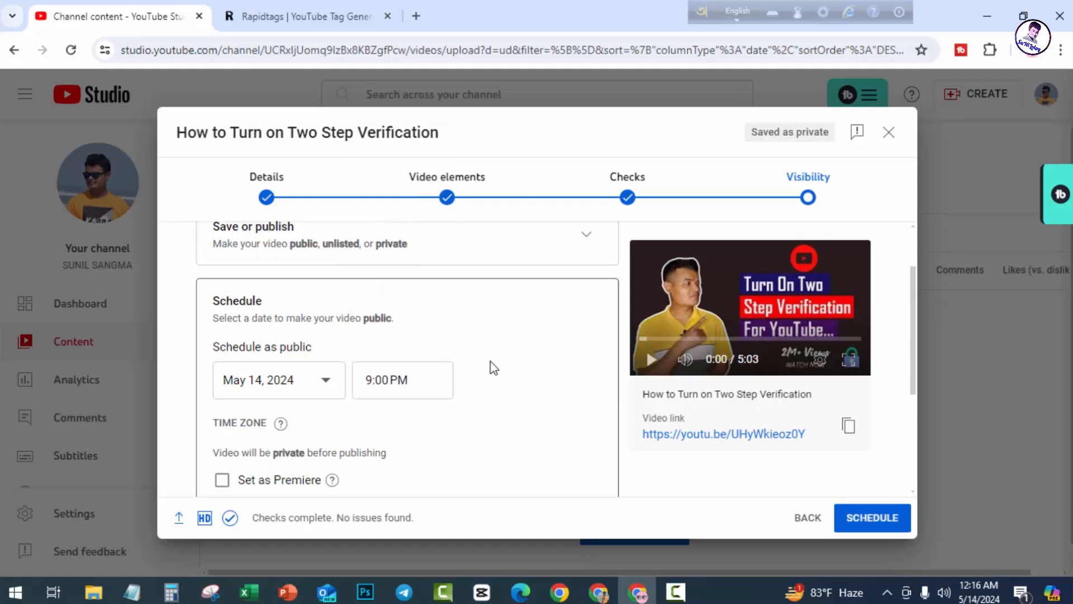
- Look over the pre-publish notes, schedule the video, and dismiss the confirmation and the first tip on the content page
scroll(520, 424, "down", 3)
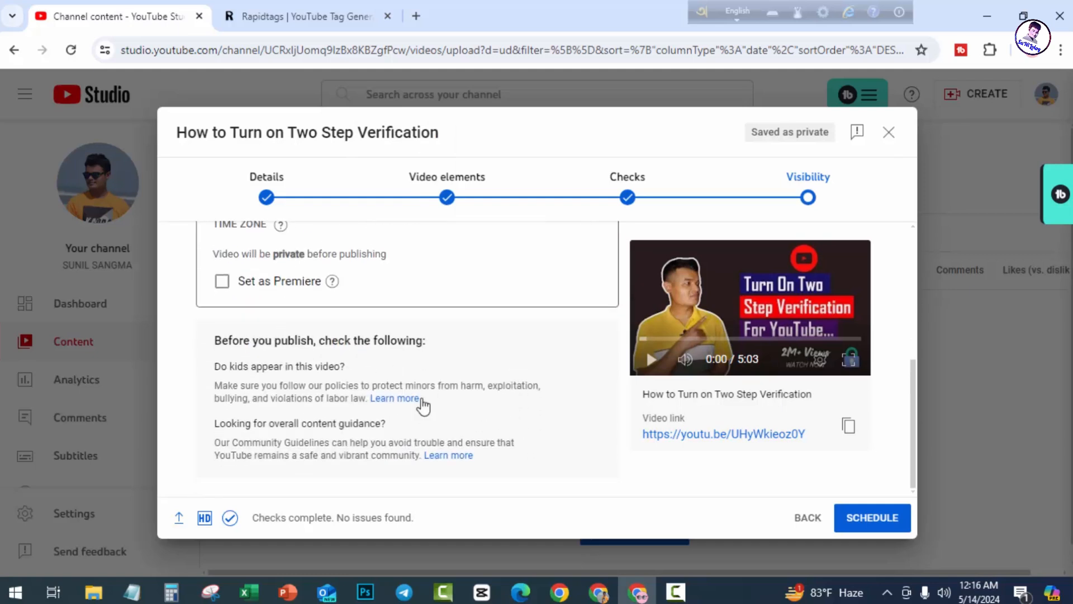
scroll(335, 402, "up", 1)
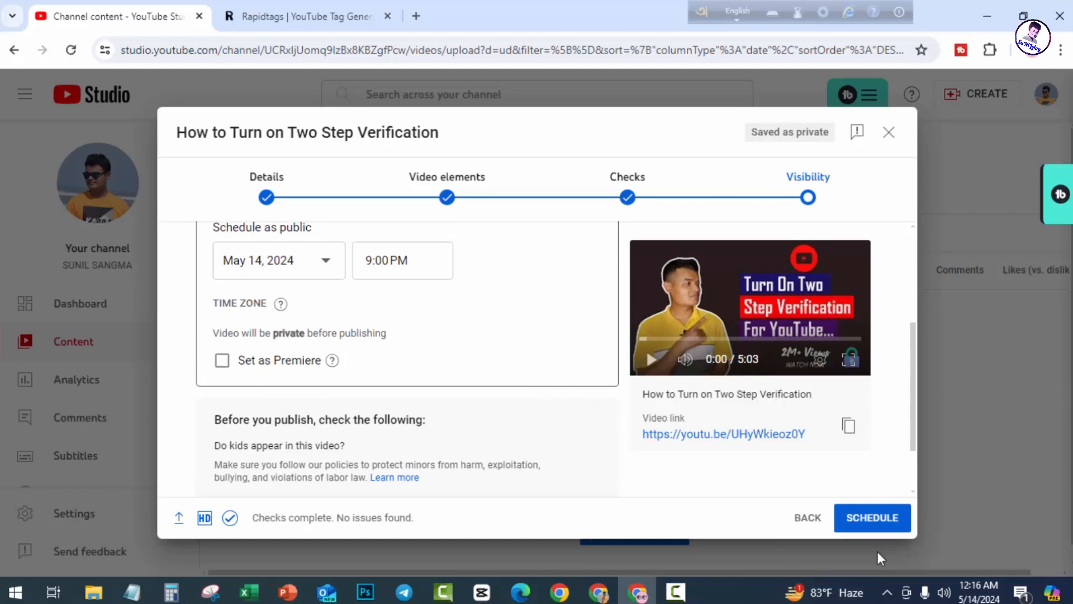
left_click(870, 518)
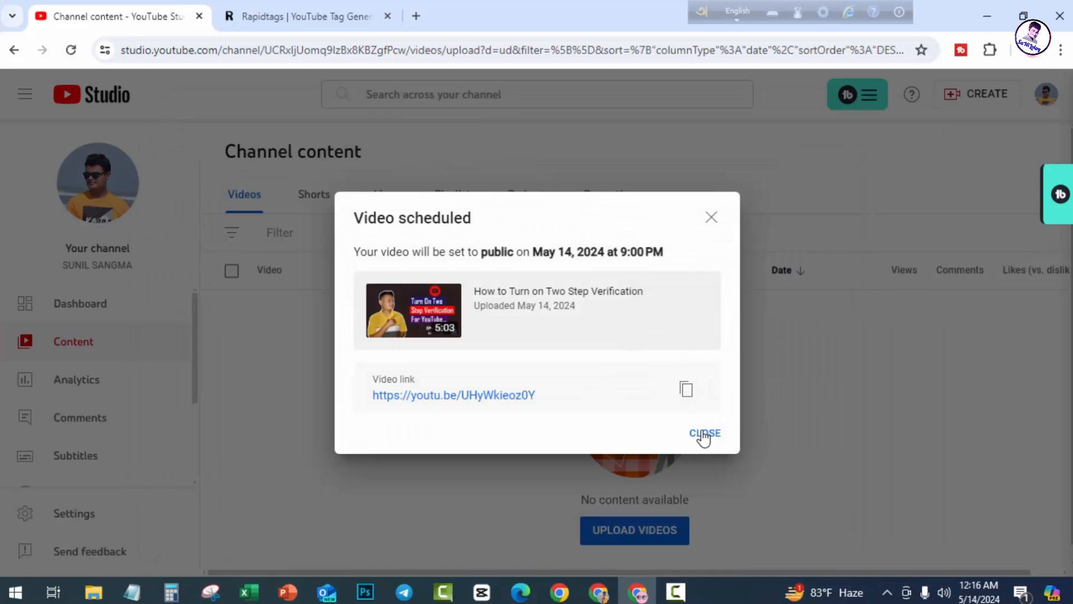
left_click(703, 435)
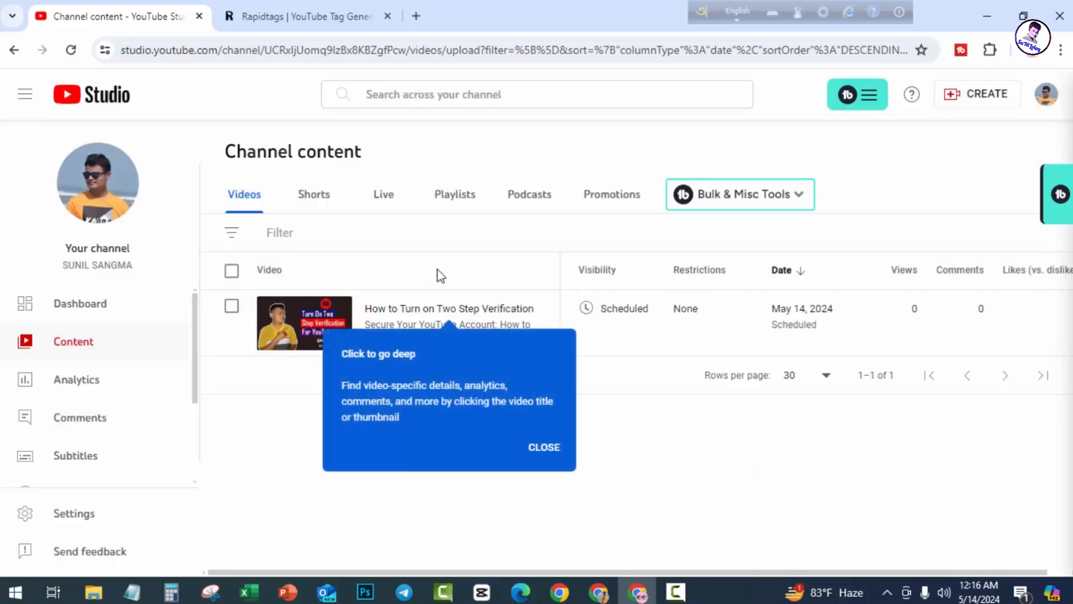
left_click(544, 448)
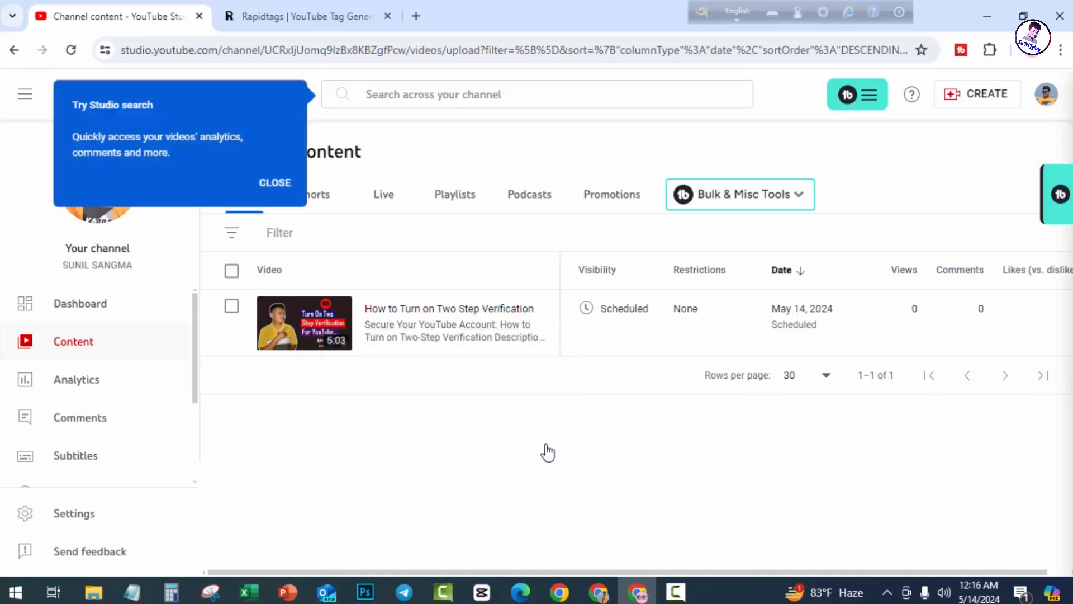